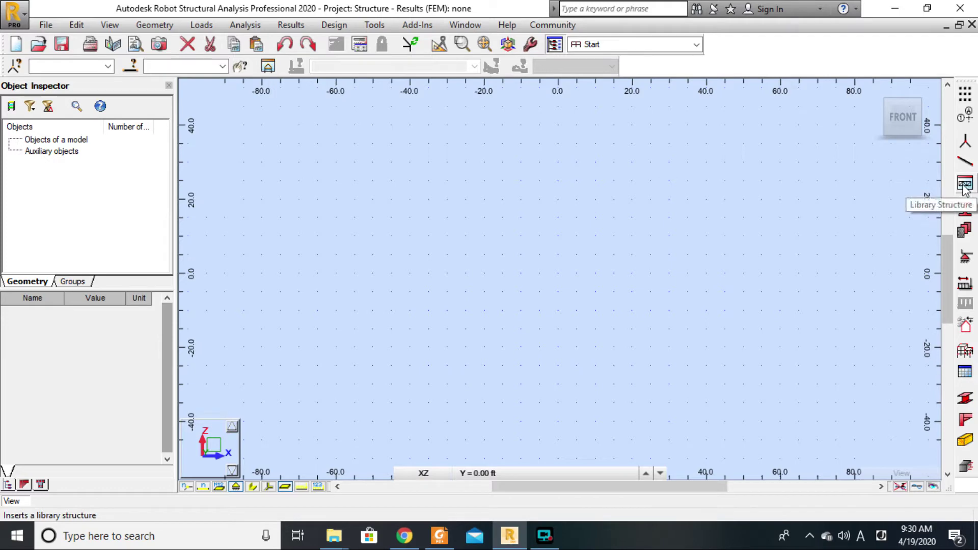
# Open the structure library and browse the additional database and the plates and shells, returning to the beams, frames and trusses library
pyautogui.click(965, 184)
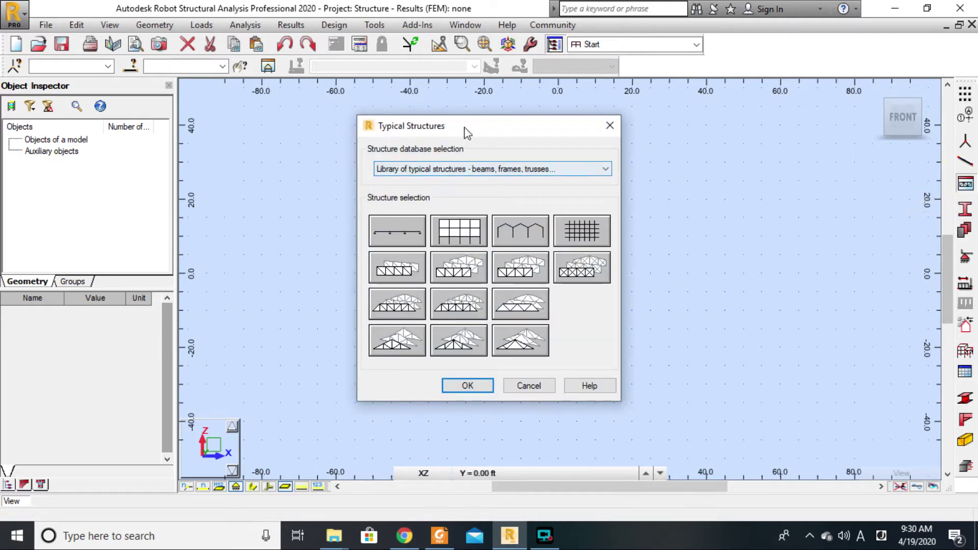
pyautogui.moveTo(466, 131); pyautogui.dragTo(705, 88)
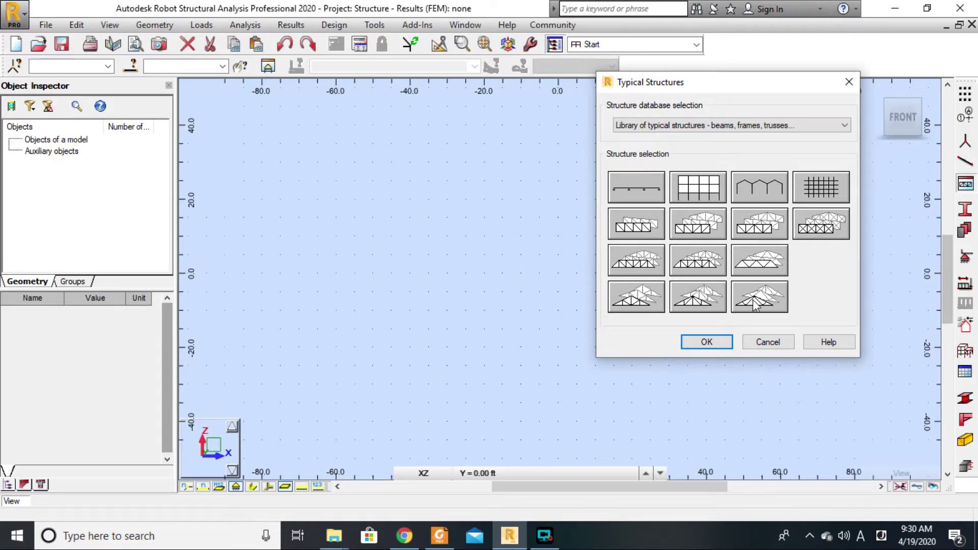
pyautogui.click(732, 126)
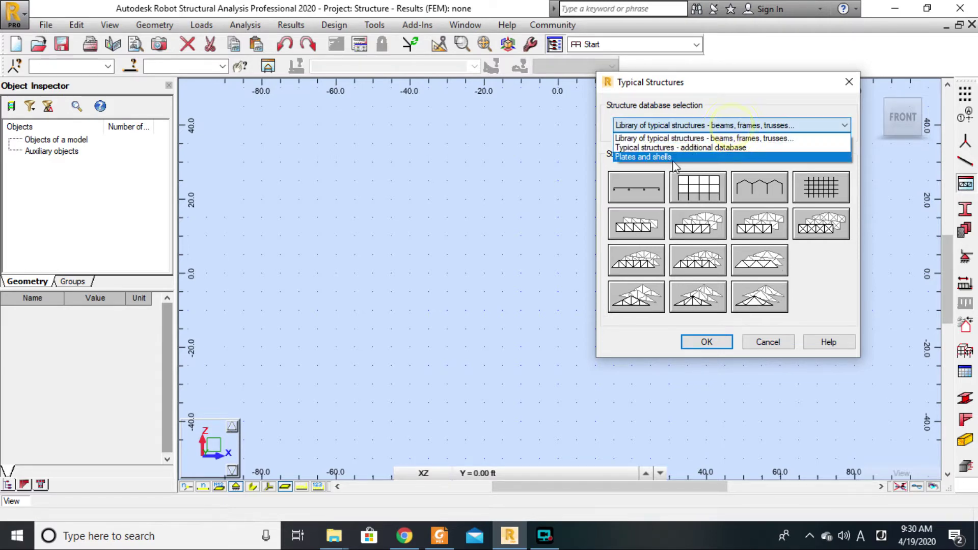
pyautogui.click(672, 148)
pyautogui.click(677, 125)
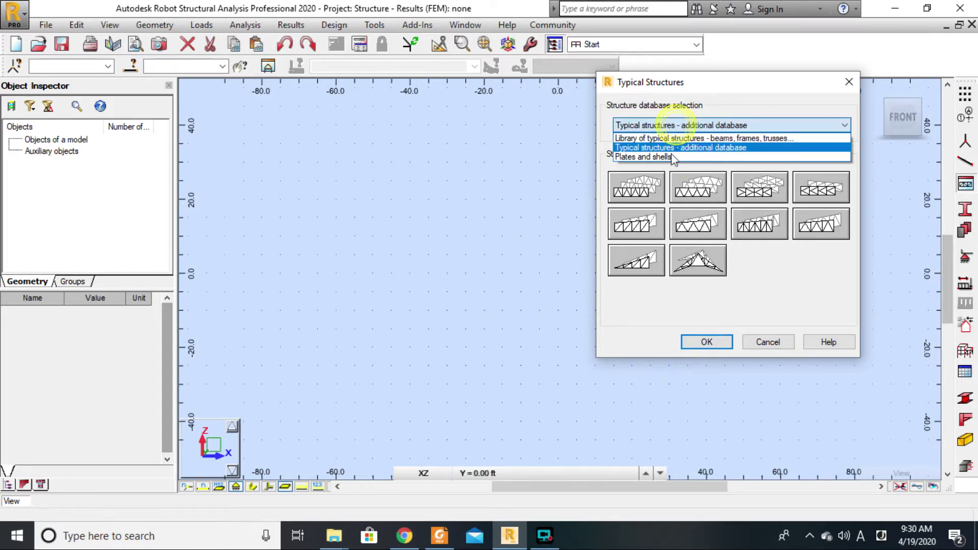
pyautogui.click(665, 155)
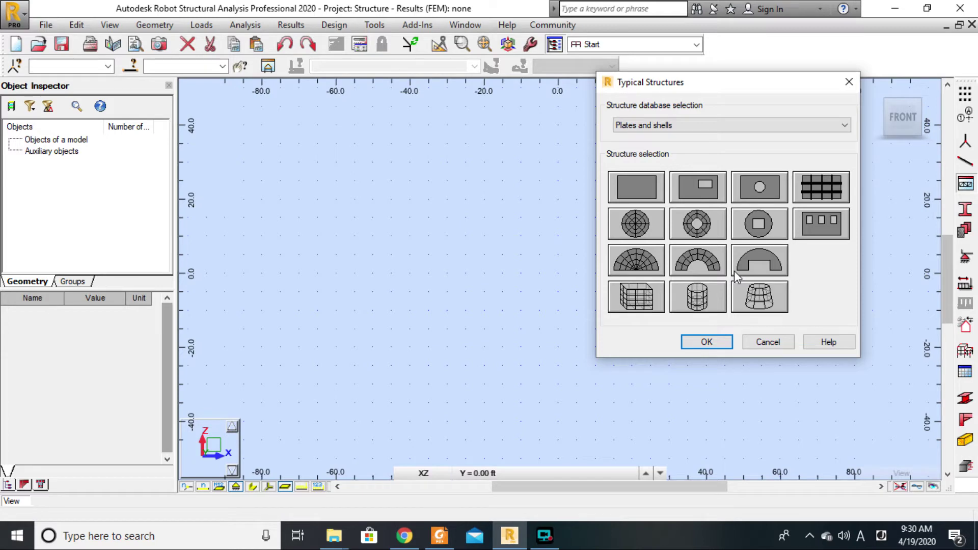
pyautogui.click(693, 126)
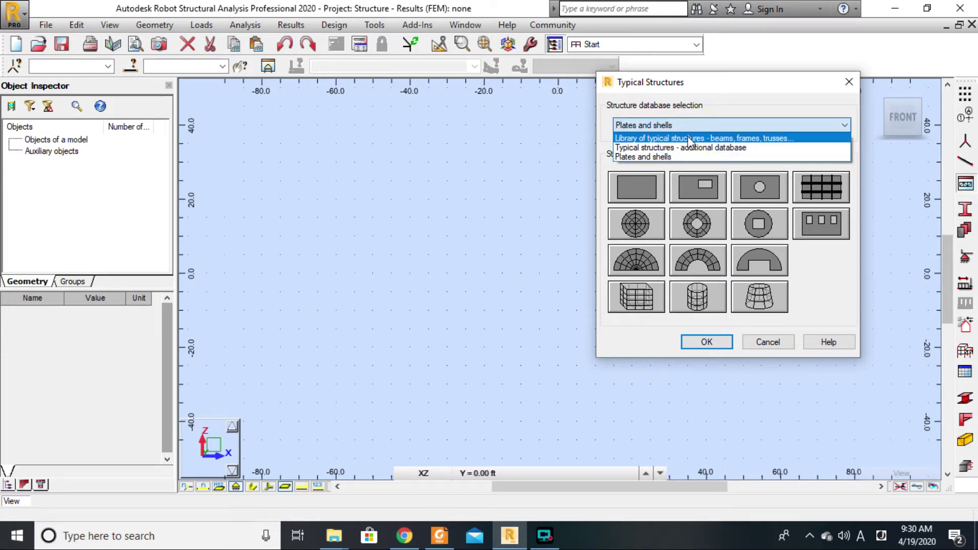
pyautogui.click(688, 137)
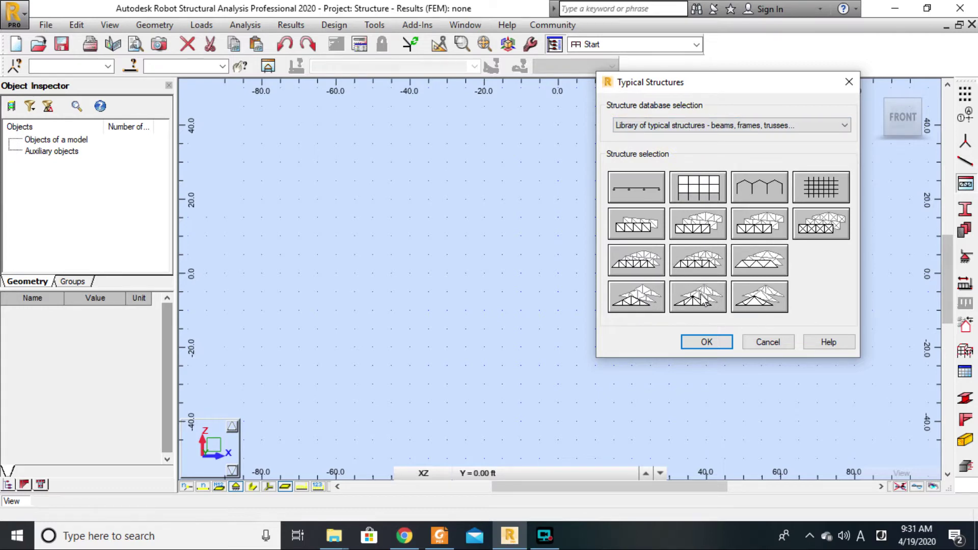
# Switch to Foxit Reader and place the PDF beside the structure library to examine the loads and dimensions of truss problem 2–26
pyautogui.click(439, 535)
pyautogui.moveTo(396, 89); pyautogui.dragTo(351, 46)
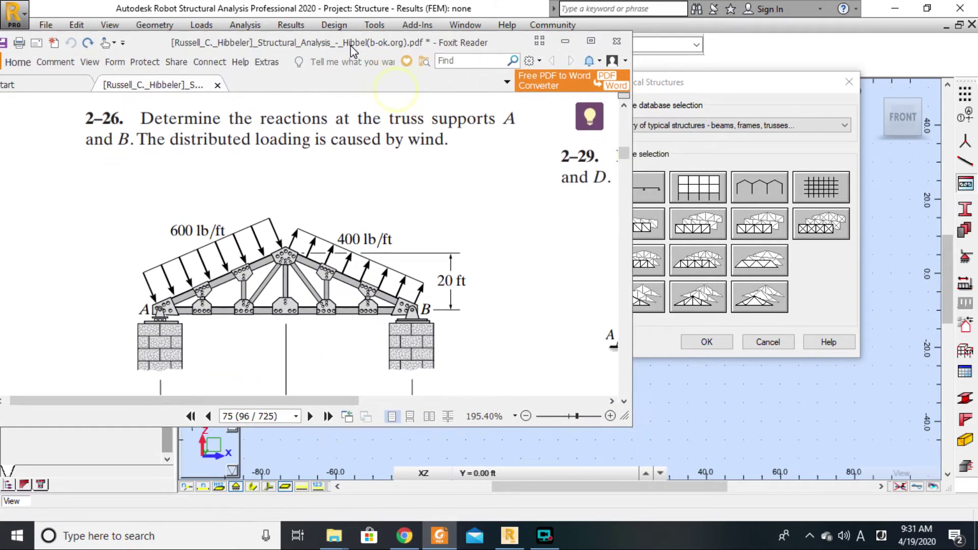
pyautogui.moveTo(632, 250); pyautogui.dragTo(529, 245)
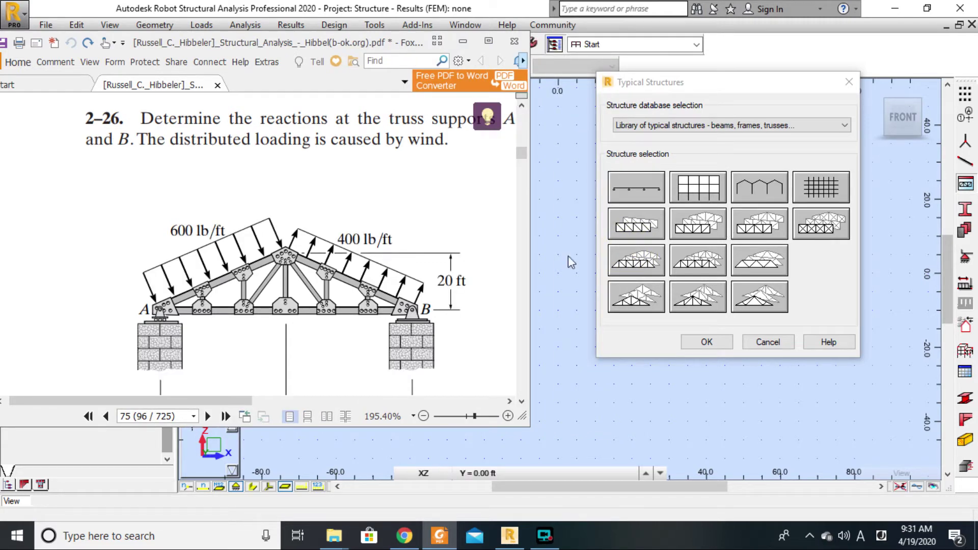
pyautogui.click(508, 417)
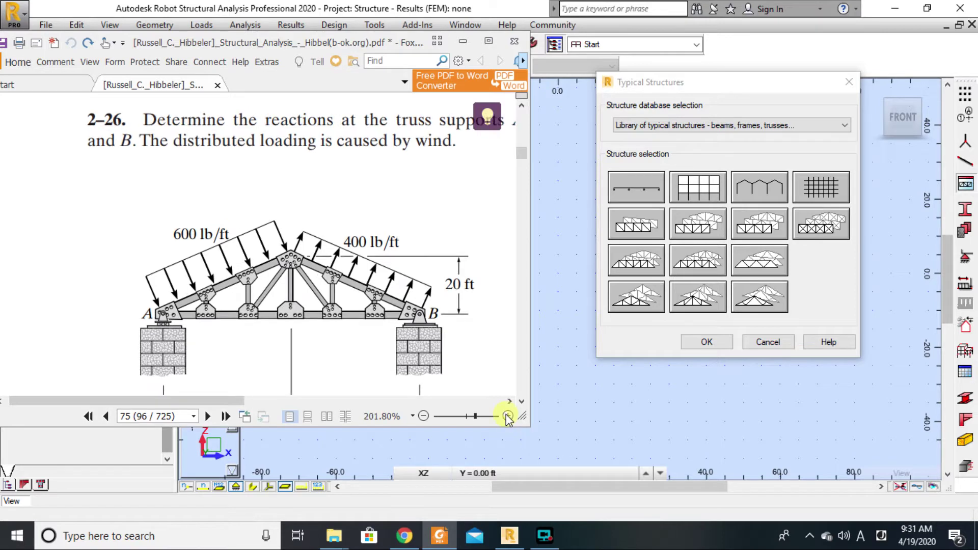
pyautogui.moveTo(198, 400); pyautogui.dragTo(258, 405)
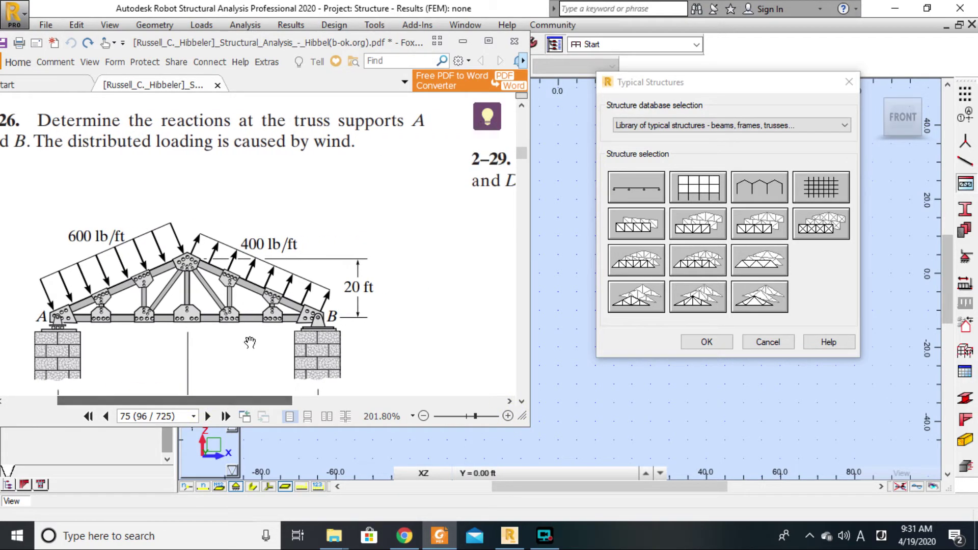
pyautogui.scroll(-1, 248, 339)
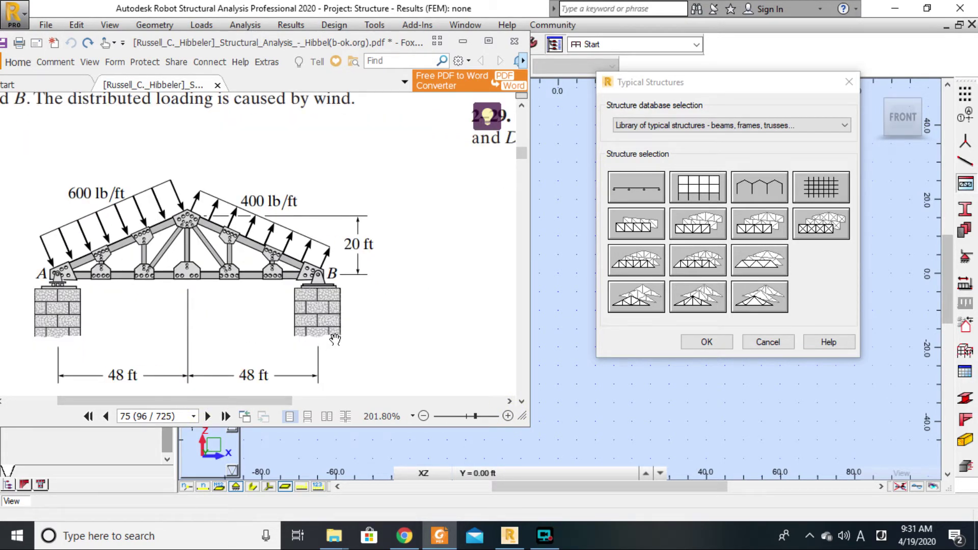
pyautogui.moveTo(254, 406); pyautogui.dragTo(237, 397)
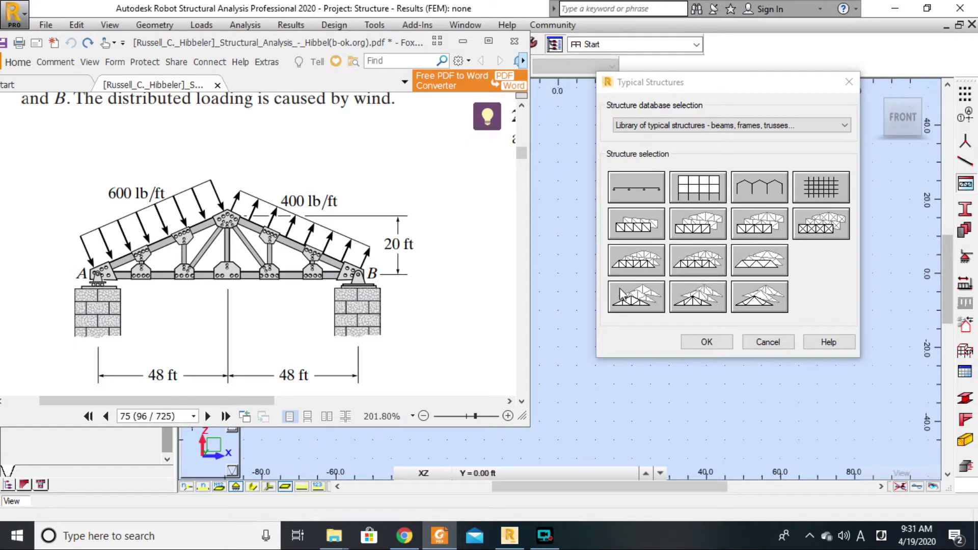
# Choose Triangular Truss Type 2 from the library and set its length to 96 ft and height to 20 ft
pyautogui.click(699, 301)
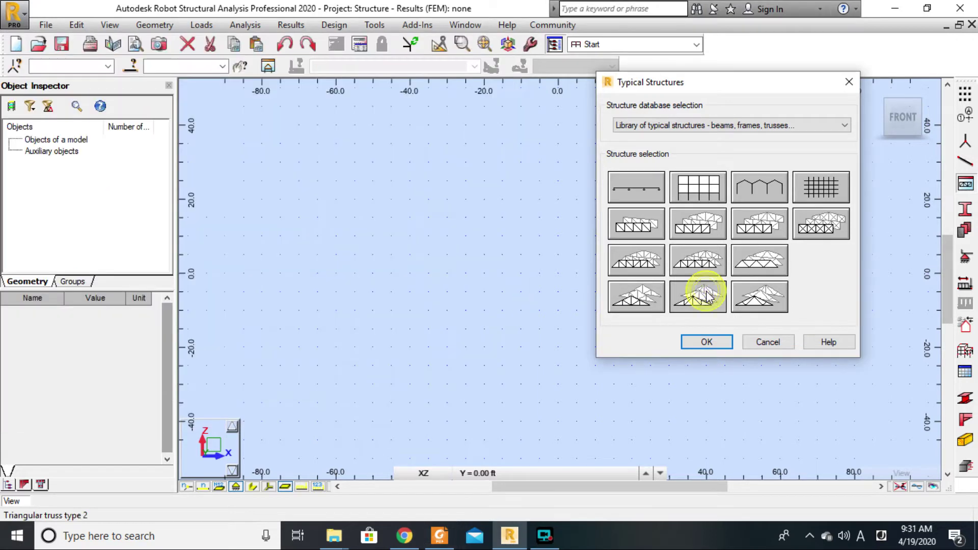
pyautogui.click(708, 341)
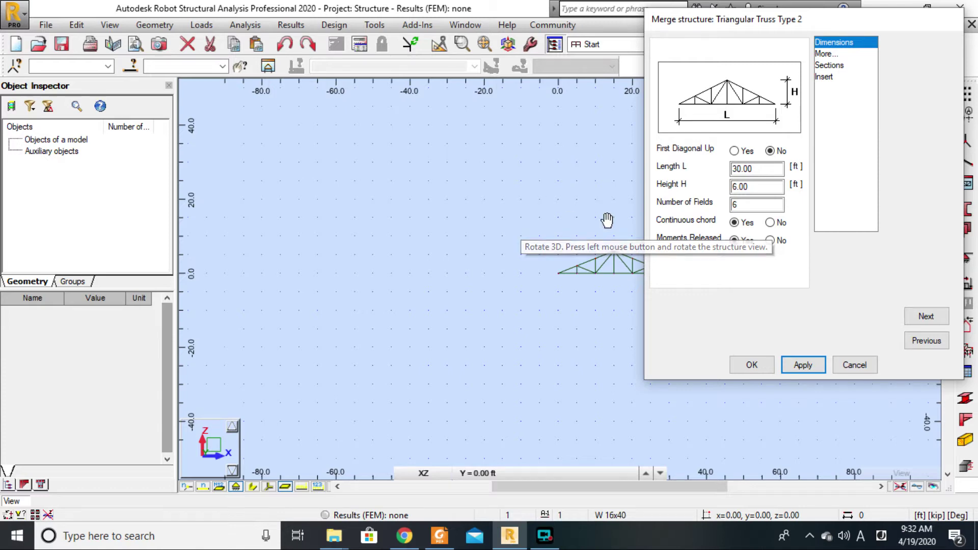
pyautogui.doubleClick(760, 169)
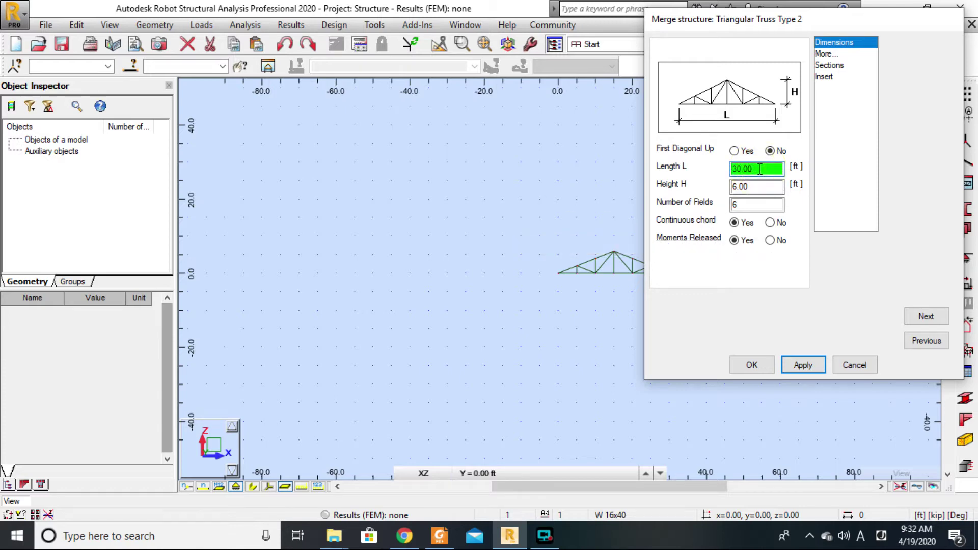
pyautogui.click(439, 536)
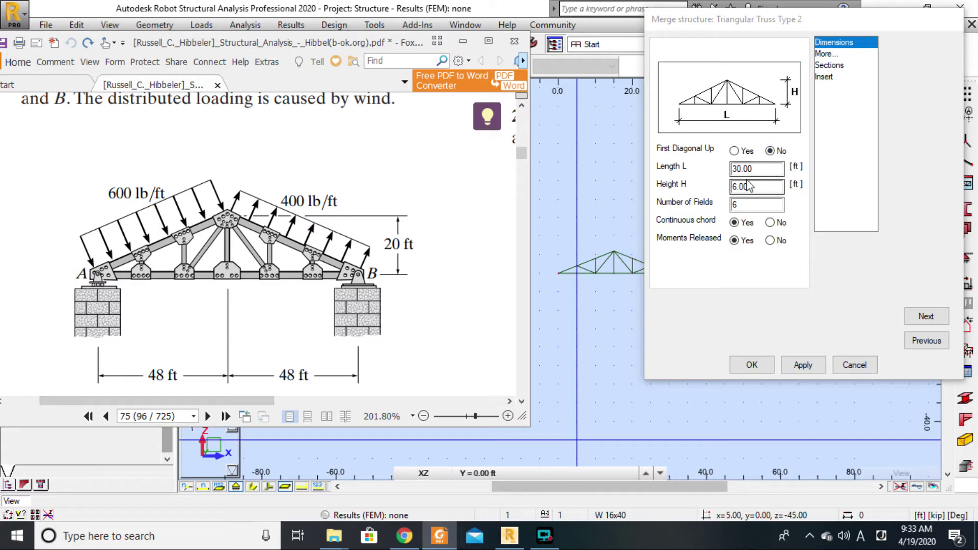
pyautogui.moveTo(748, 173); pyautogui.dragTo(727, 186)
pyautogui.write('96')
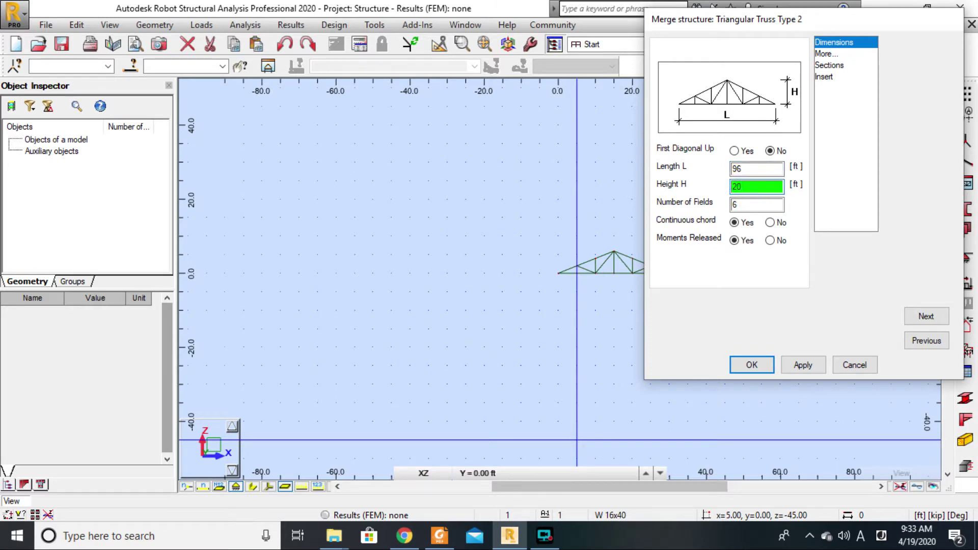
# Check the truss settings against the PDF drawing, keep 6 fields and the default sections, and insert the truss into the model
pyautogui.click(439, 535)
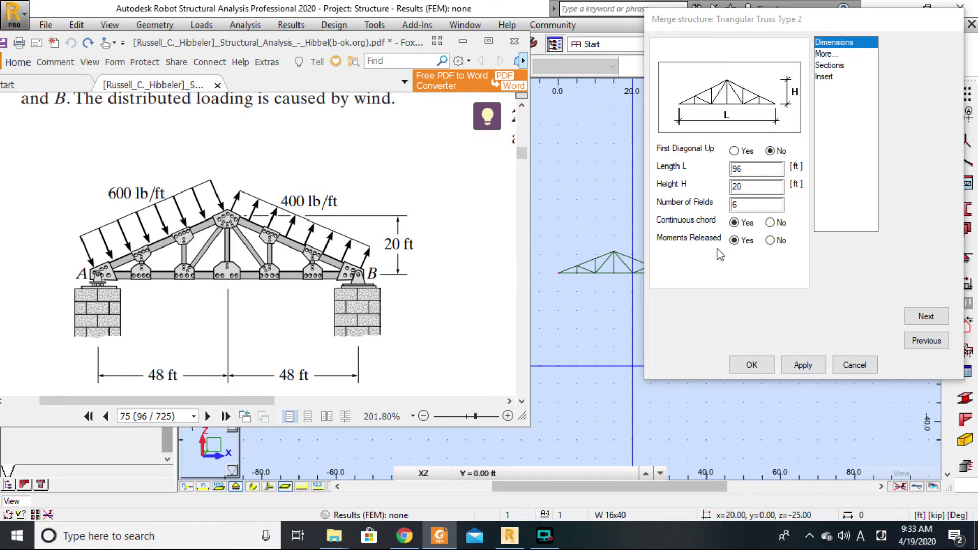
pyautogui.click(745, 206)
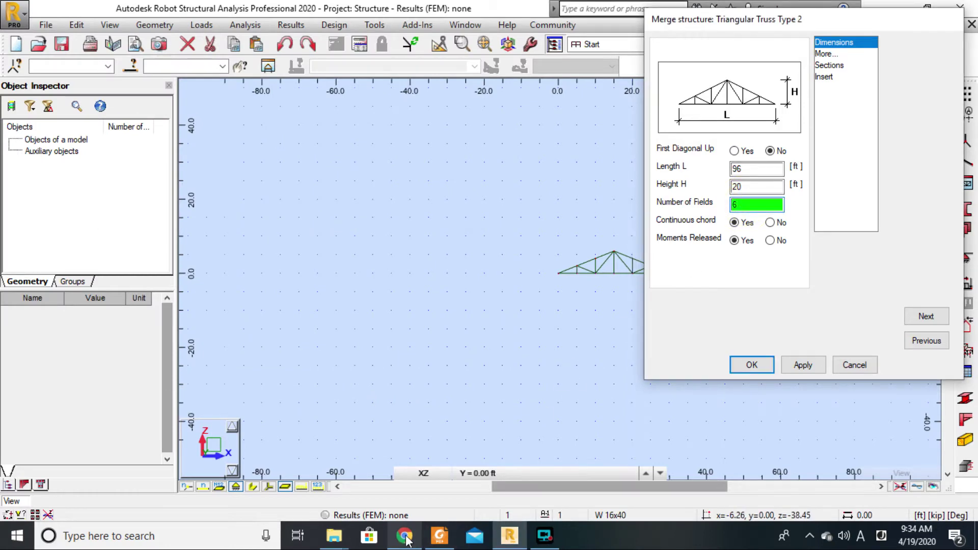
pyautogui.click(439, 536)
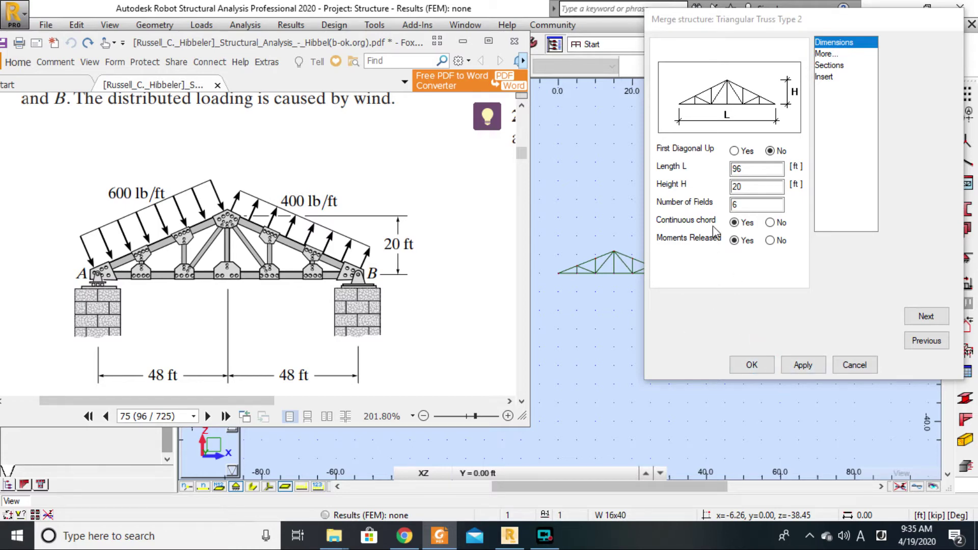
pyautogui.click(829, 66)
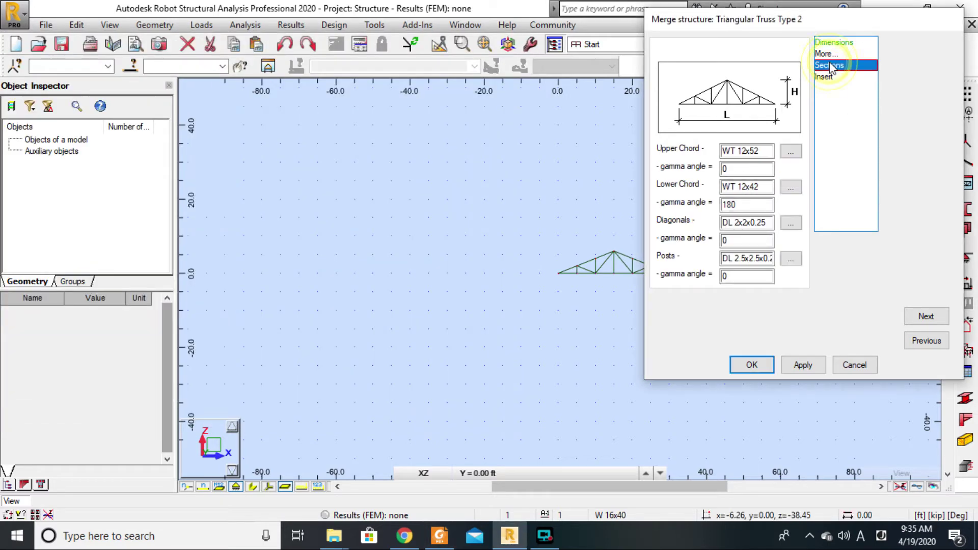
pyautogui.click(826, 78)
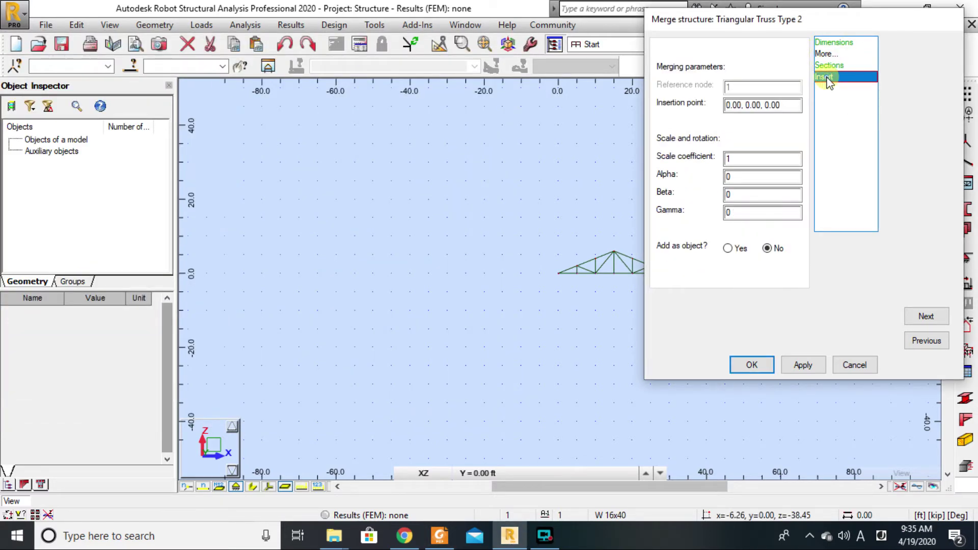
pyautogui.click(829, 65)
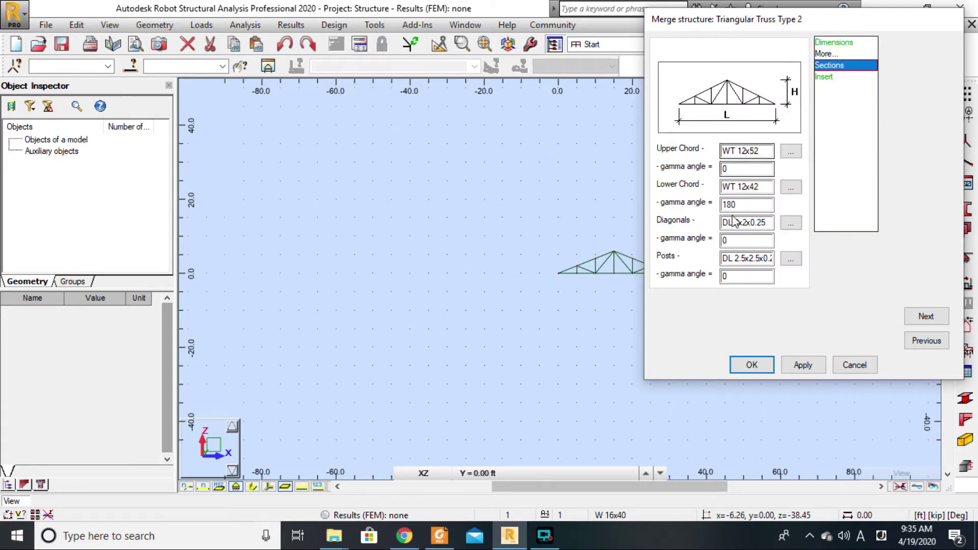
pyautogui.click(754, 365)
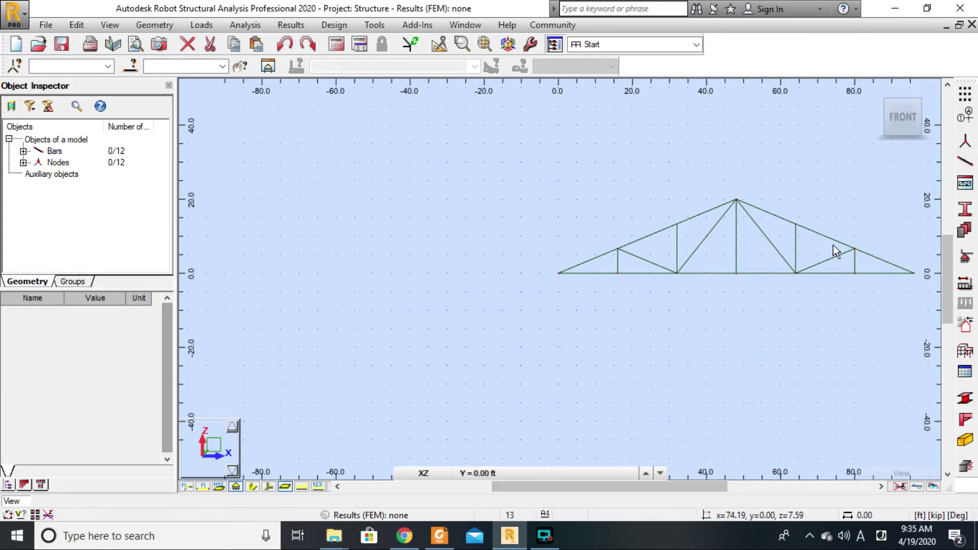
# Compare the inserted truss with the PDF drawing and delete the two short outer diagonals, bars 100 and 102
pyautogui.moveTo(764, 305); pyautogui.dragTo(490, 312, button='middle')
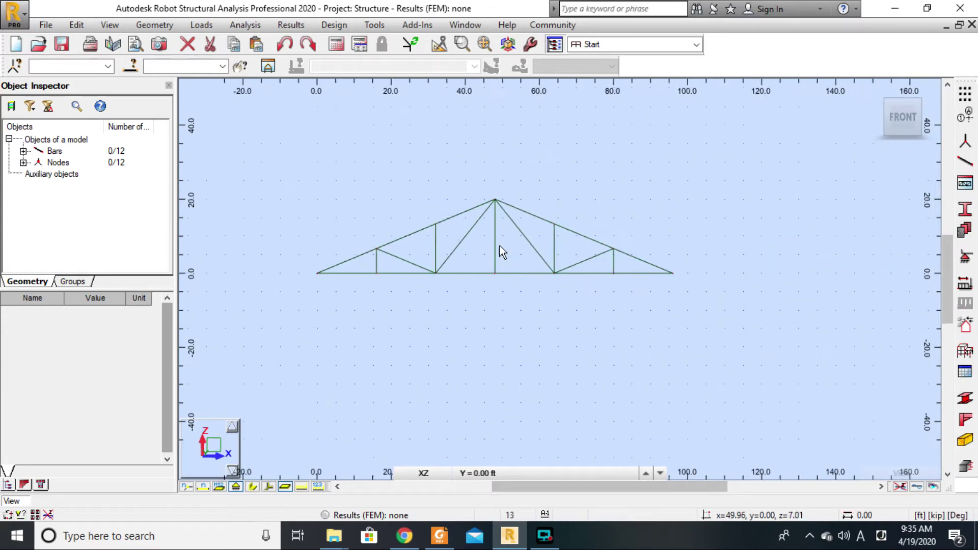
pyautogui.scroll(3, 448, 239)
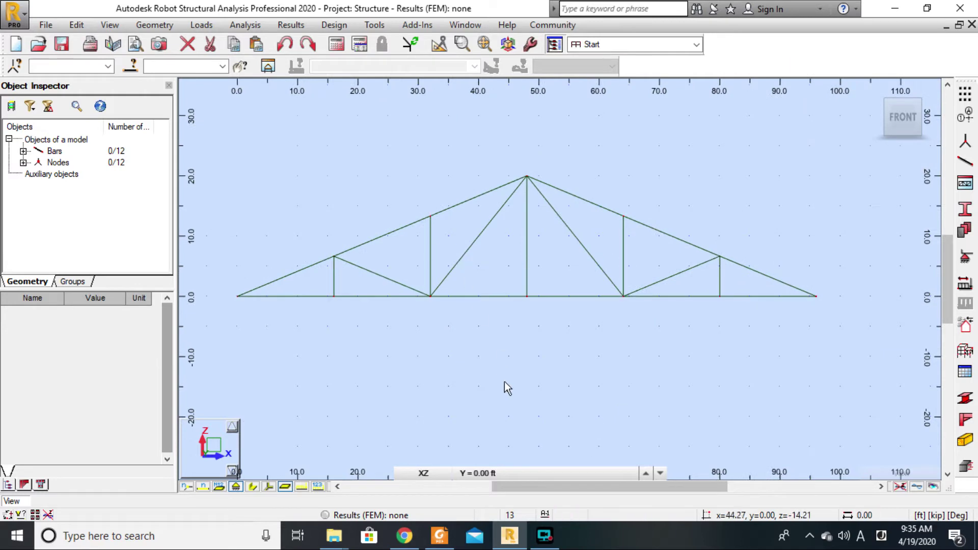
pyautogui.click(438, 539)
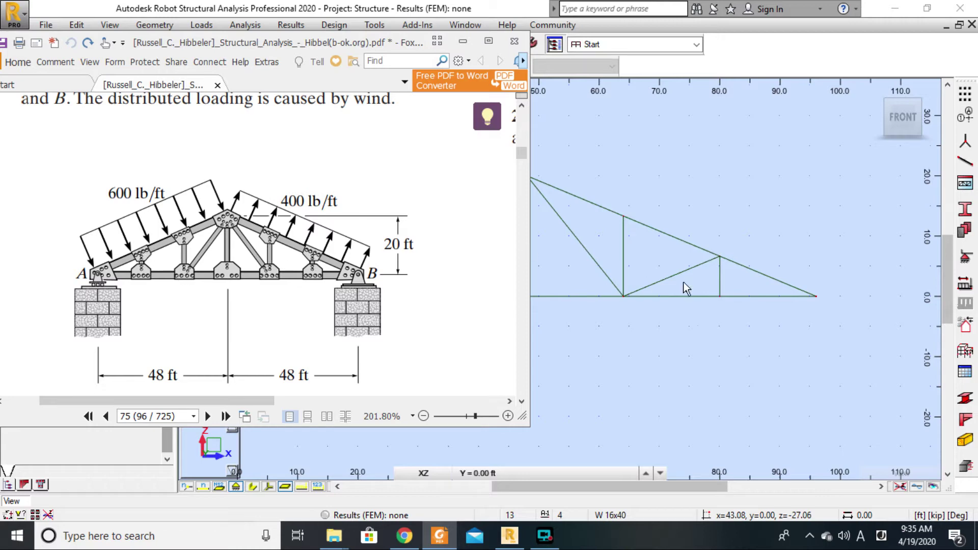
pyautogui.click(672, 275)
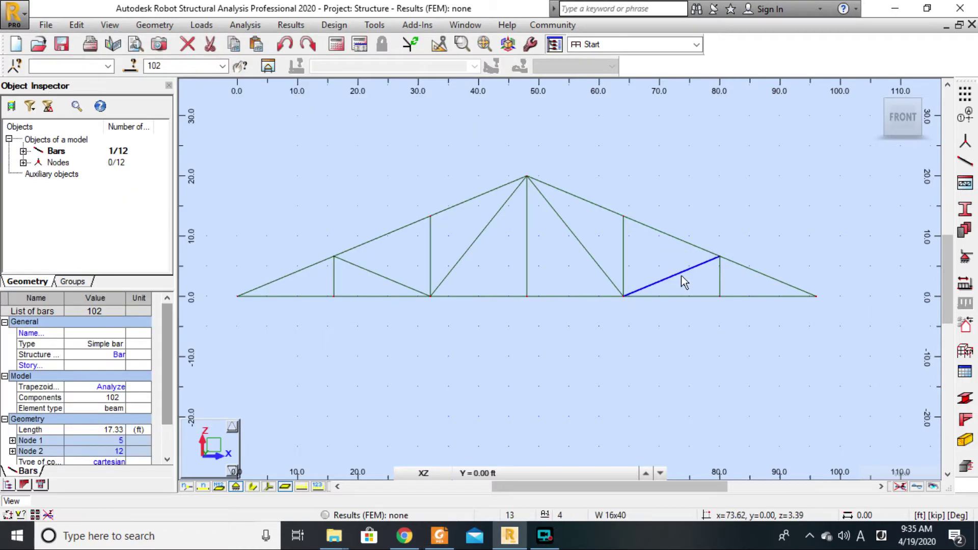
pyautogui.click(392, 279)
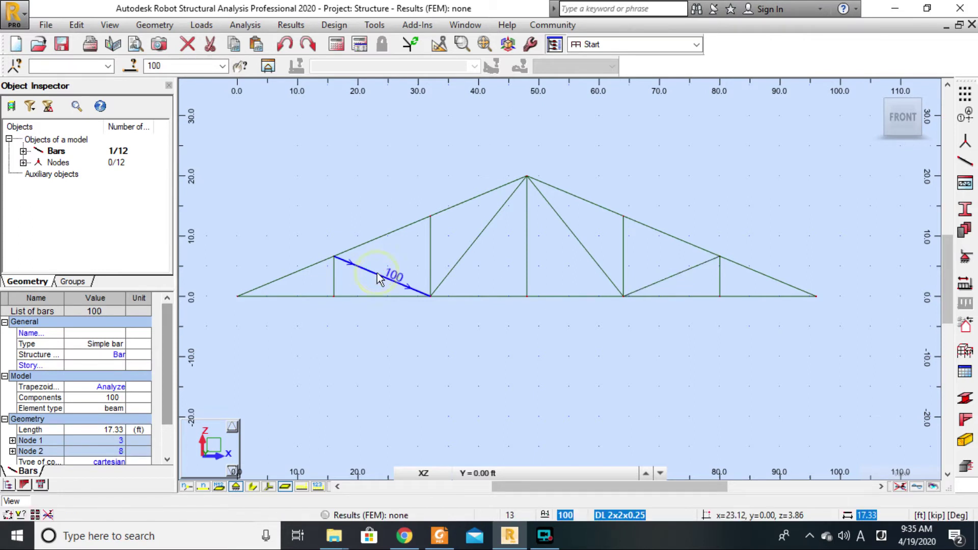
pyautogui.keyDown('ctrl'); pyautogui.click(660, 279); pyautogui.keyUp('ctrl')
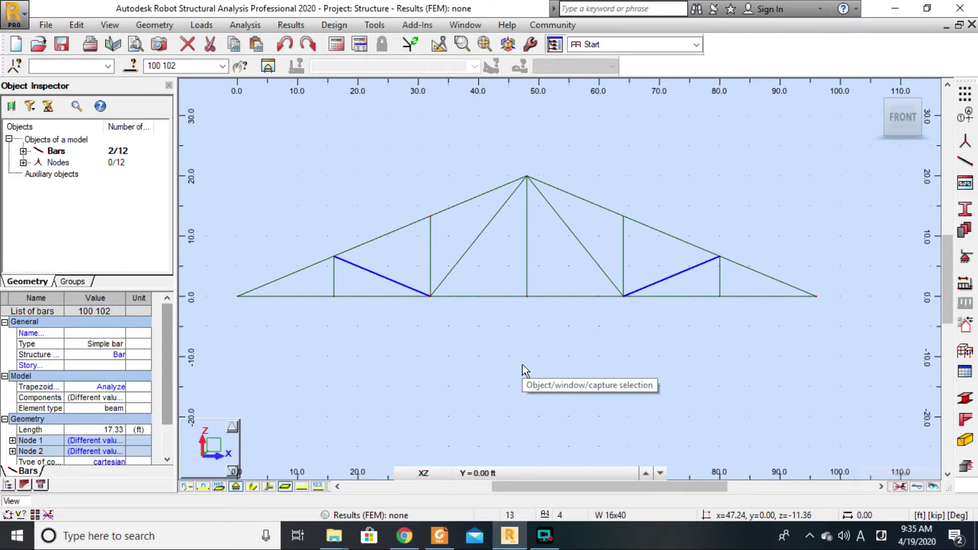
pyautogui.press('Delete')
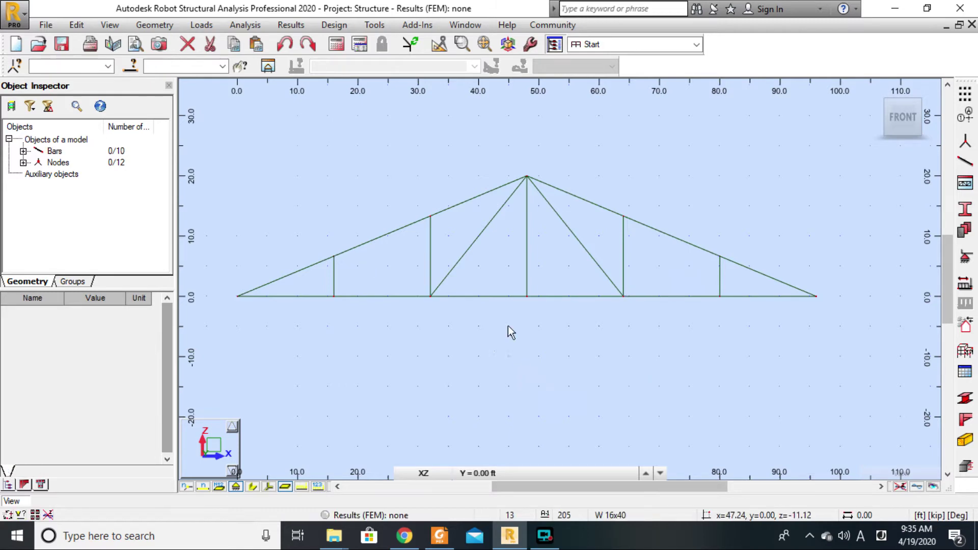
# Examine the problem 2–26 drawing in Foxit Reader again and return to the truss model
pyautogui.click(441, 539)
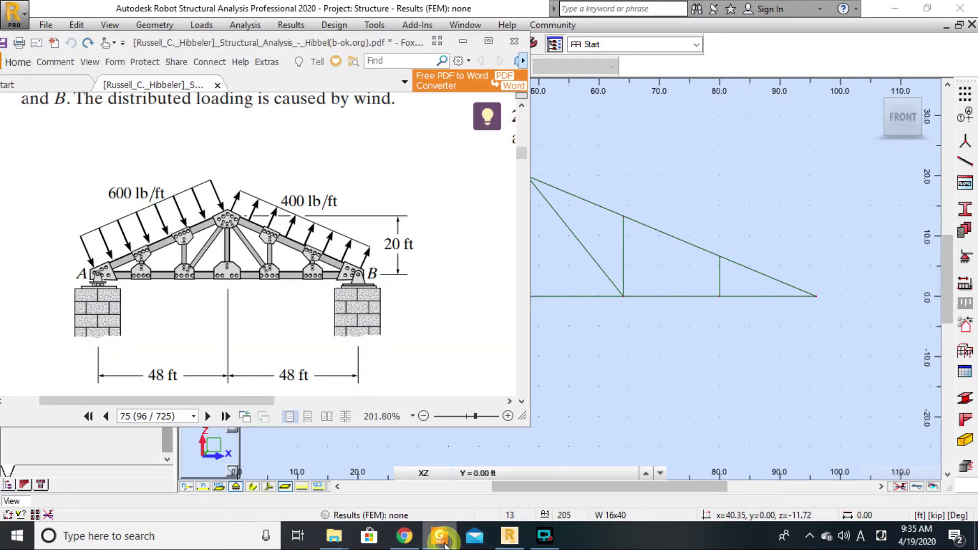
pyautogui.moveTo(280, 42); pyautogui.dragTo(386, 95)
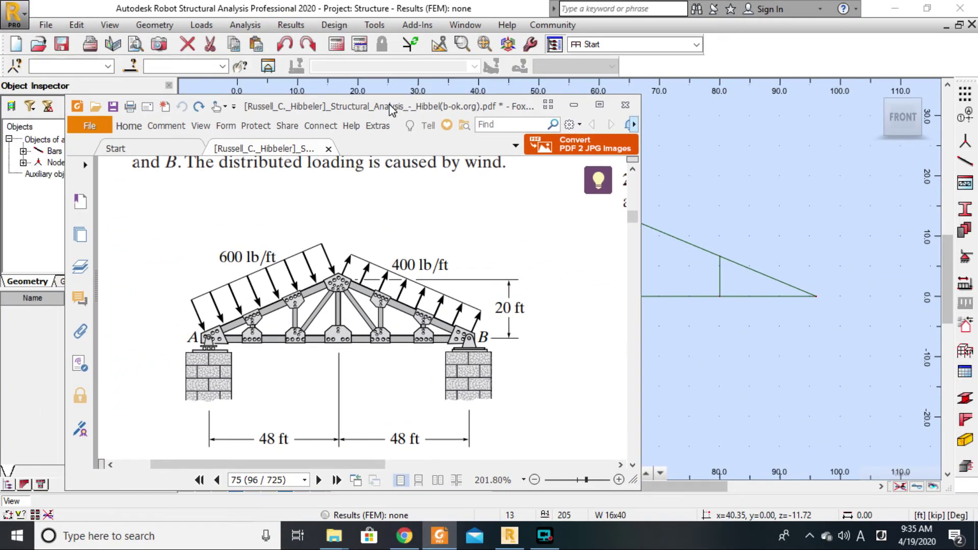
pyautogui.click(574, 105)
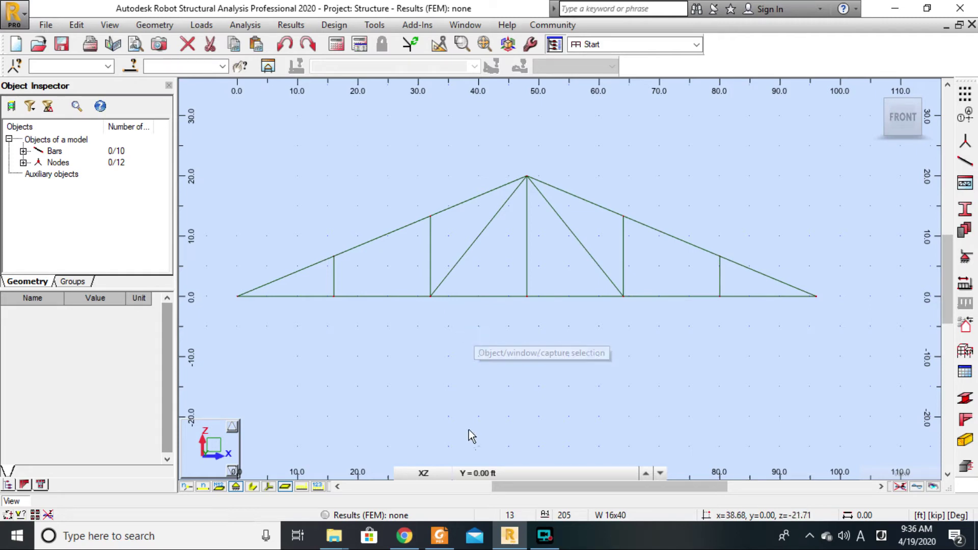
# Check the supports in the problem 2–26 PDF drawing and place a roller_Z support at the truss's 96 ft end node
pyautogui.click(442, 540)
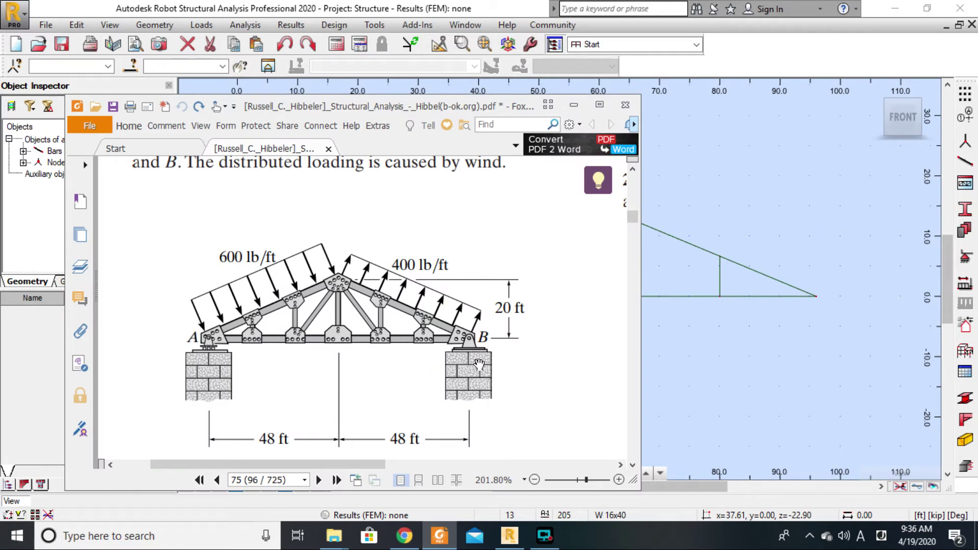
pyautogui.click(874, 16)
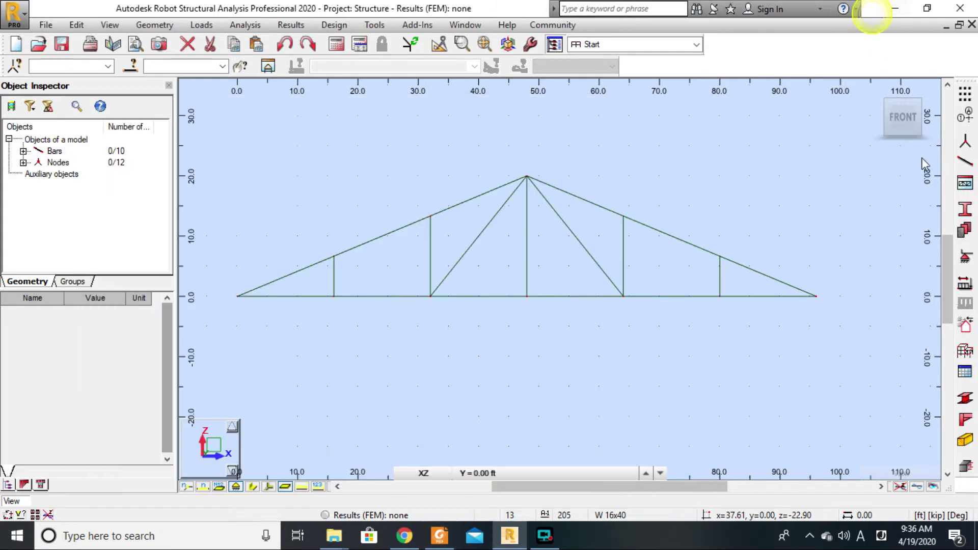
pyautogui.click(967, 258)
pyautogui.moveTo(585, 90); pyautogui.dragTo(634, 91)
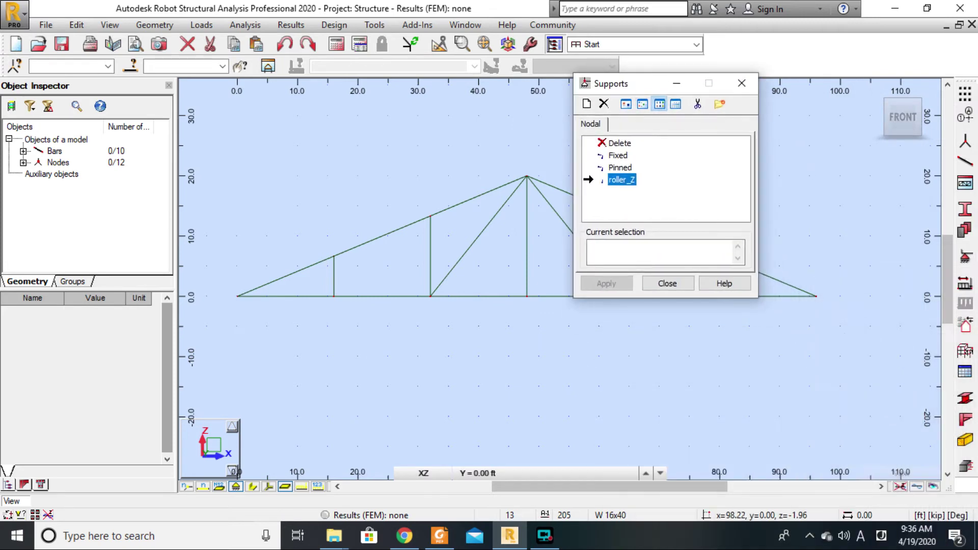
pyautogui.click(817, 296)
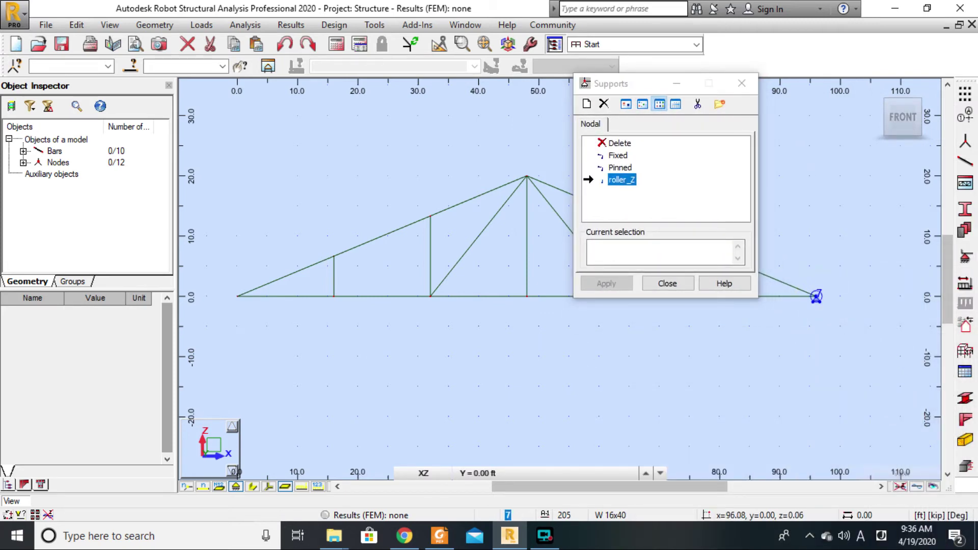
# Assign a Pinned support to the truss node at the origin and review the Pinned support's rigid definition
pyautogui.click(621, 168)
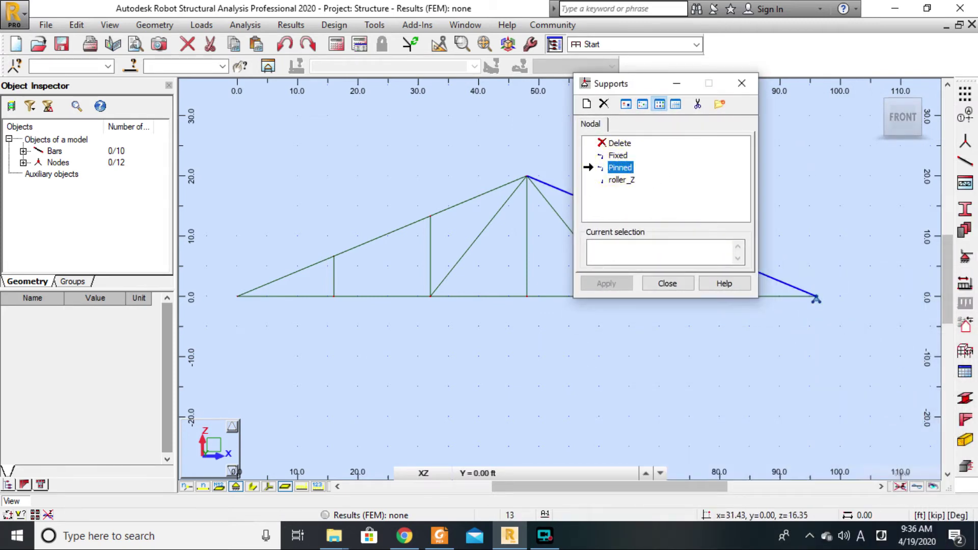
pyautogui.click(237, 296)
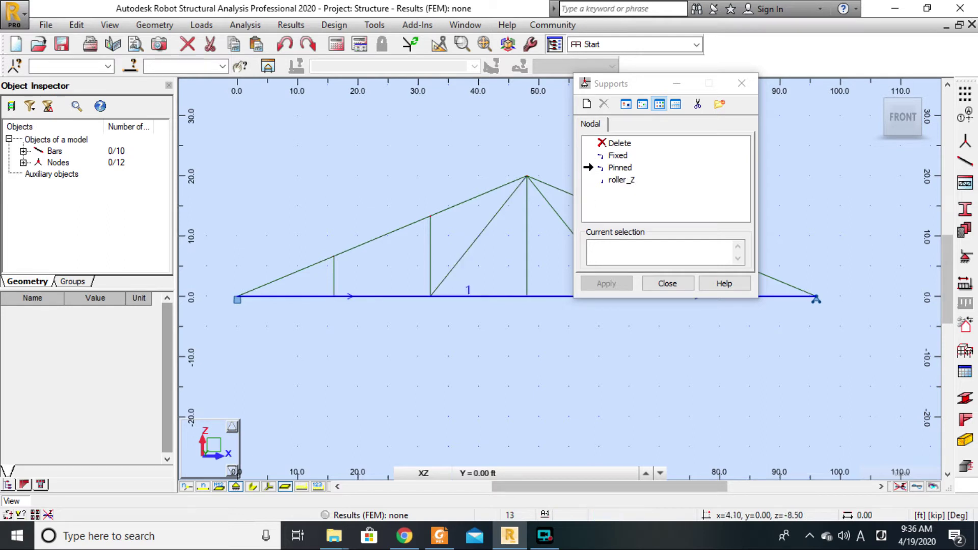
pyautogui.doubleClick(620, 168)
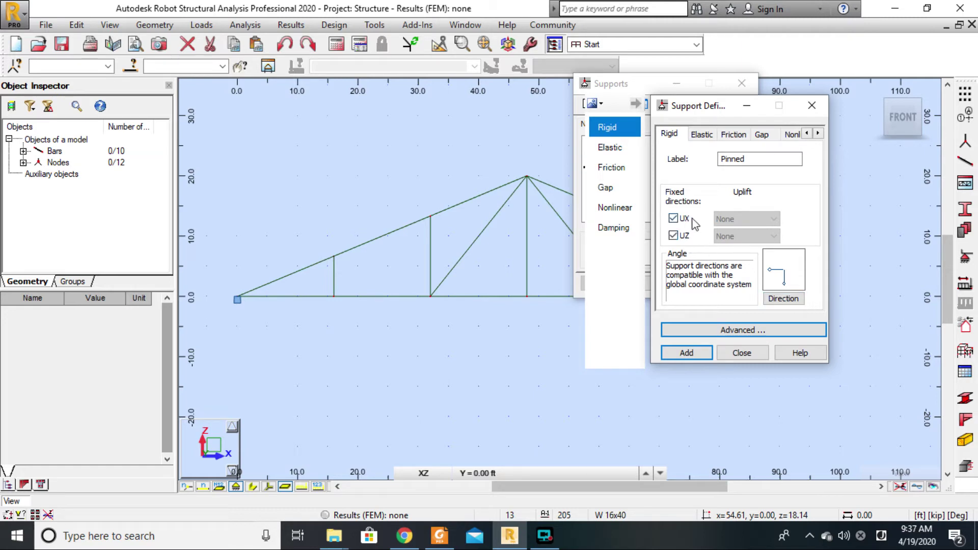
pyautogui.click(812, 105)
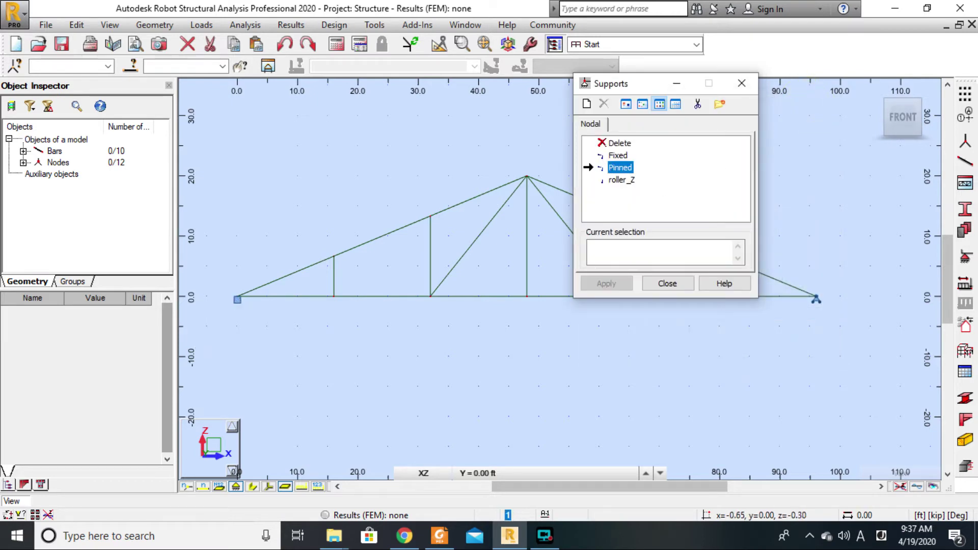
# Switch to the Fixed support type, review its rigid definition, and return to the Pinned type before leaving the support settings
pyautogui.click(602, 157)
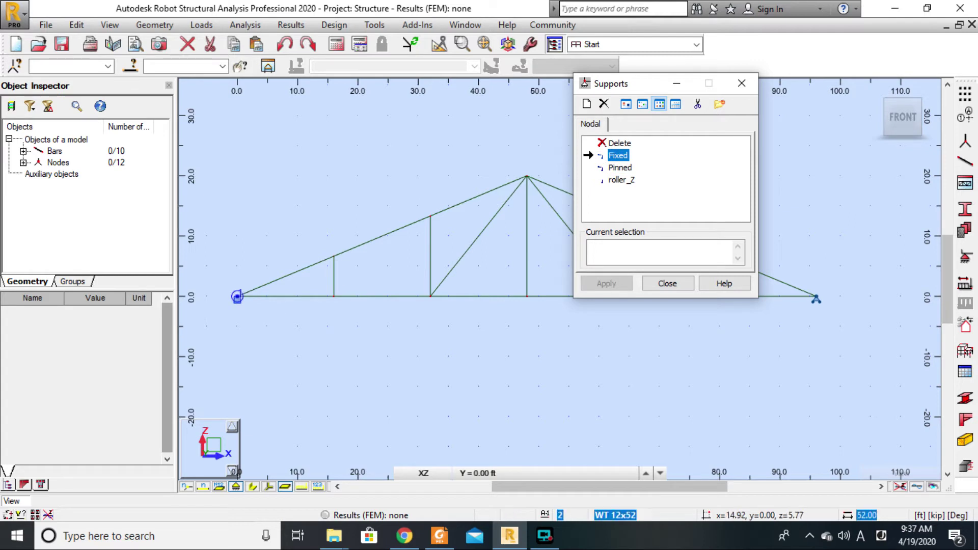
pyautogui.doubleClick(607, 155)
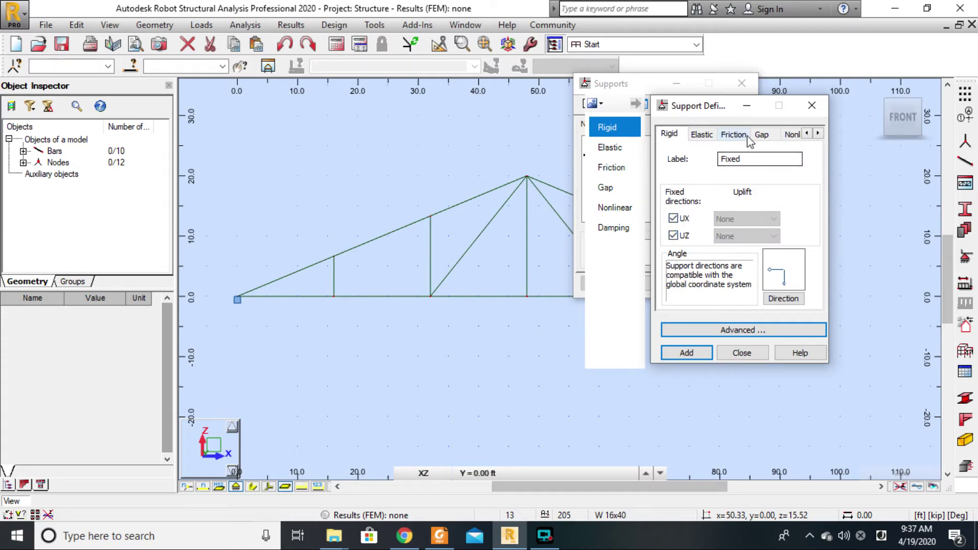
pyautogui.click(811, 106)
pyautogui.click(620, 168)
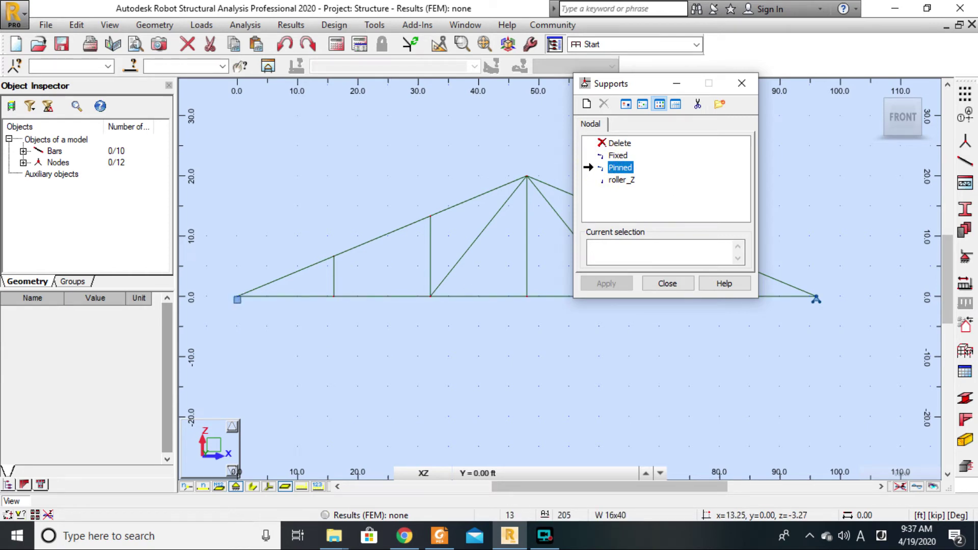
pyautogui.click(742, 84)
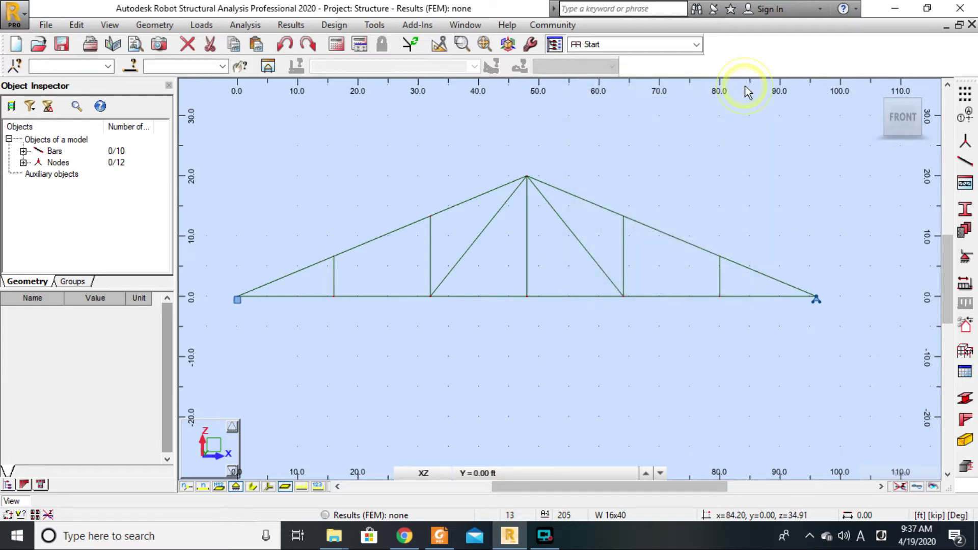
# Delete the support from the truss node at the origin and reopen the support settings
pyautogui.click(237, 303)
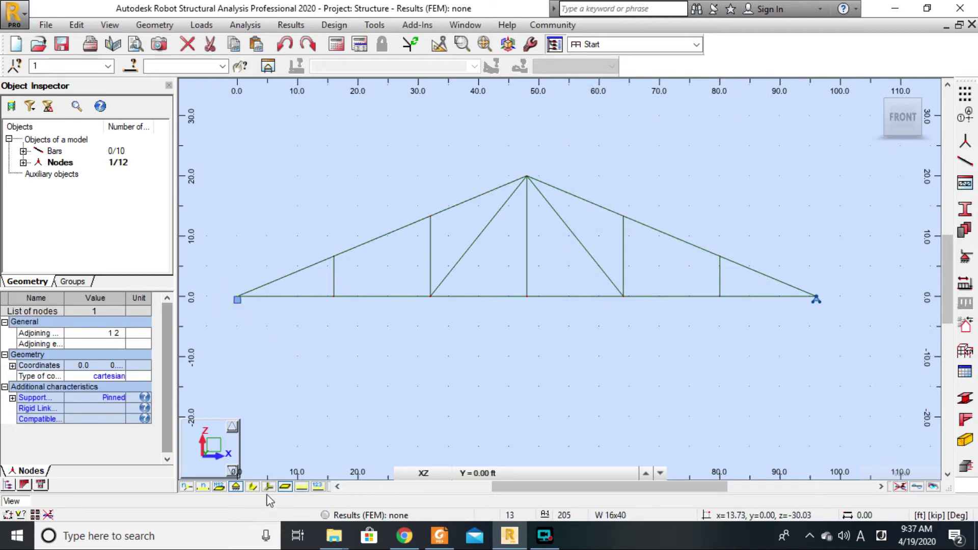
pyautogui.click(235, 487)
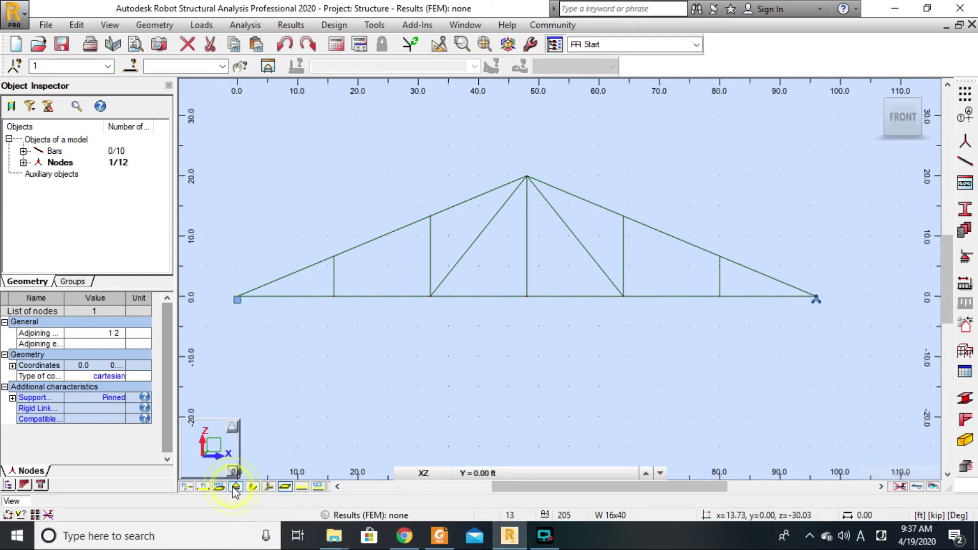
pyautogui.press('Delete')
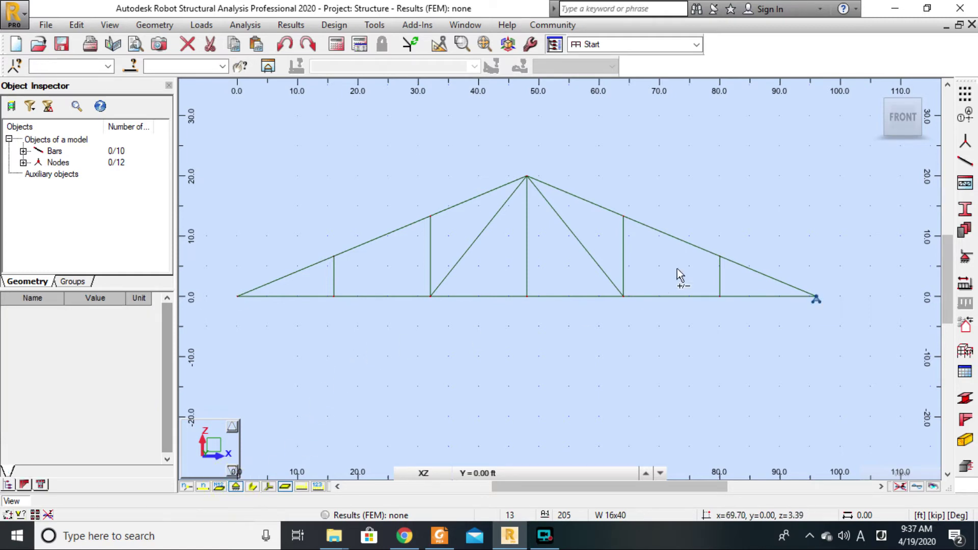
pyautogui.click(965, 257)
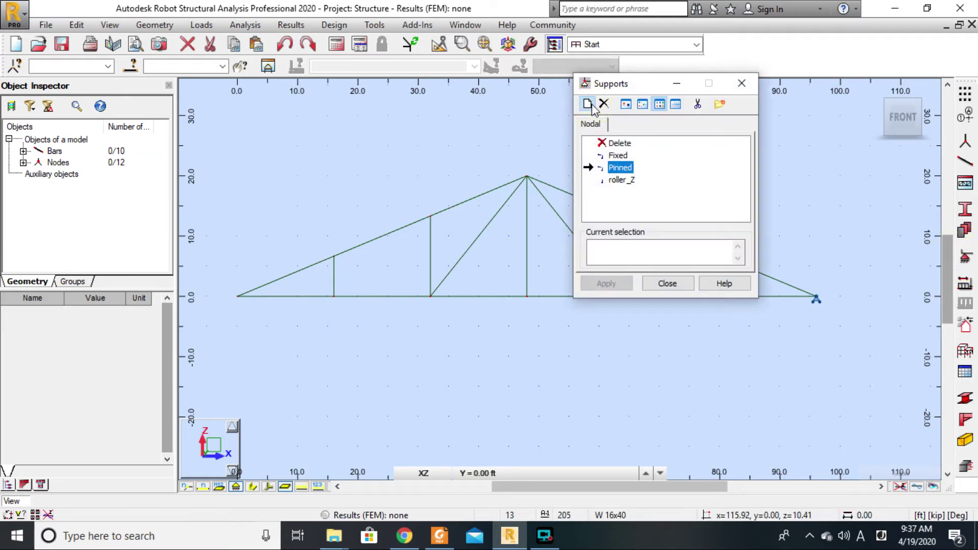
pyautogui.click(588, 104)
pyautogui.moveTo(755, 160); pyautogui.dragTo(708, 162)
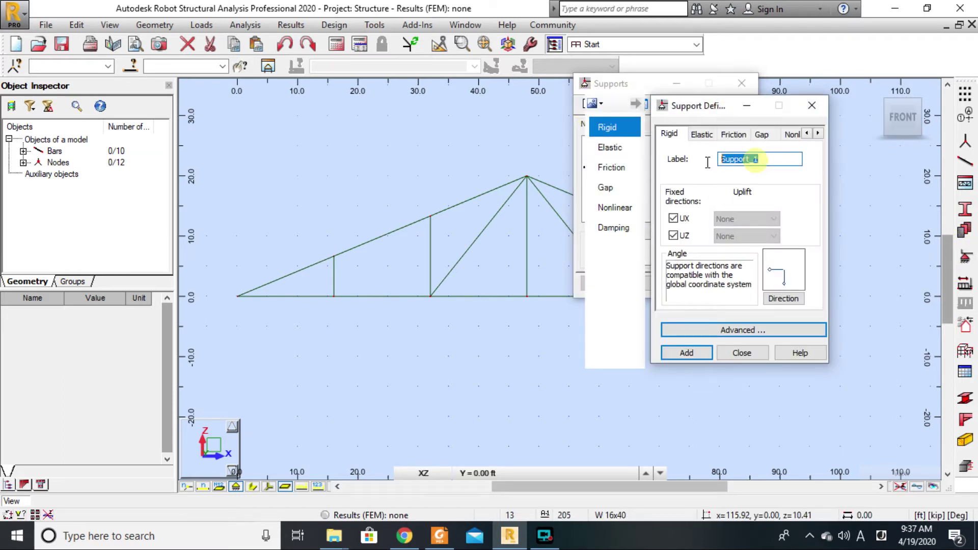
pyautogui.write('pinned2')
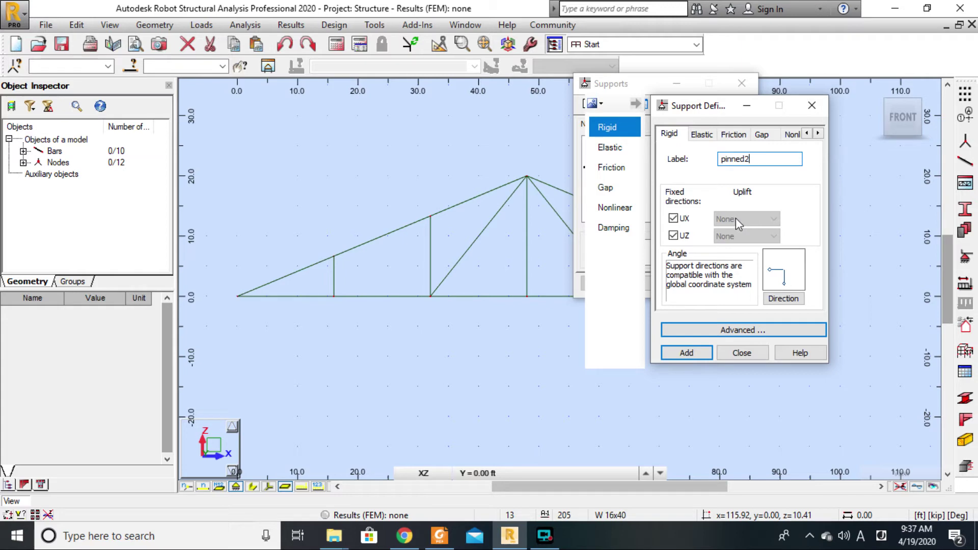
pyautogui.click(812, 106)
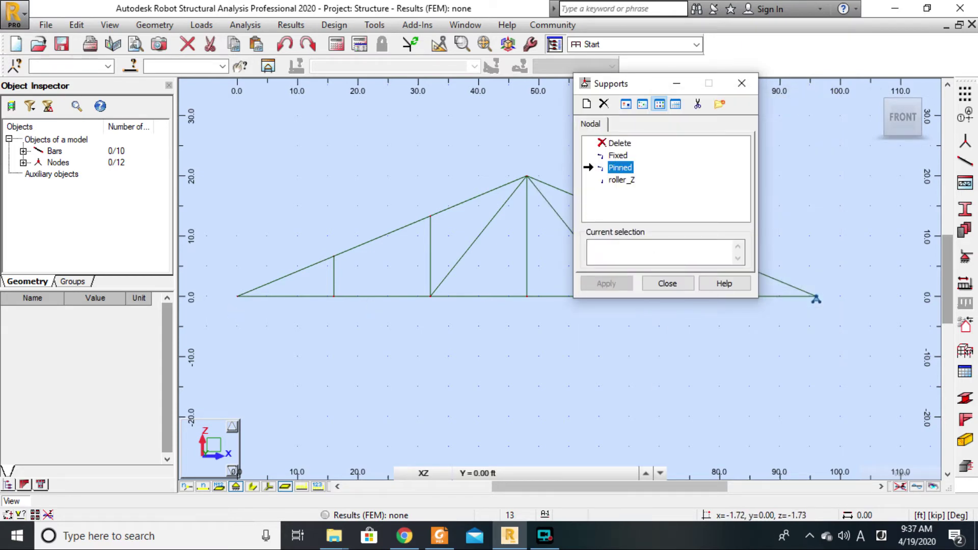
# Assign the existing Pinned support to the truss node at the origin and close the support settings
pyautogui.click(238, 297)
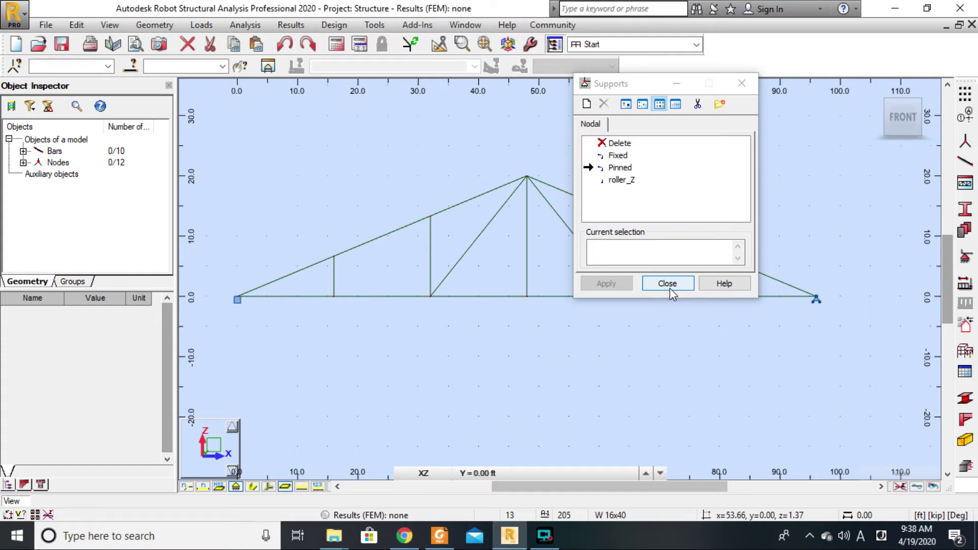
pyautogui.click(676, 284)
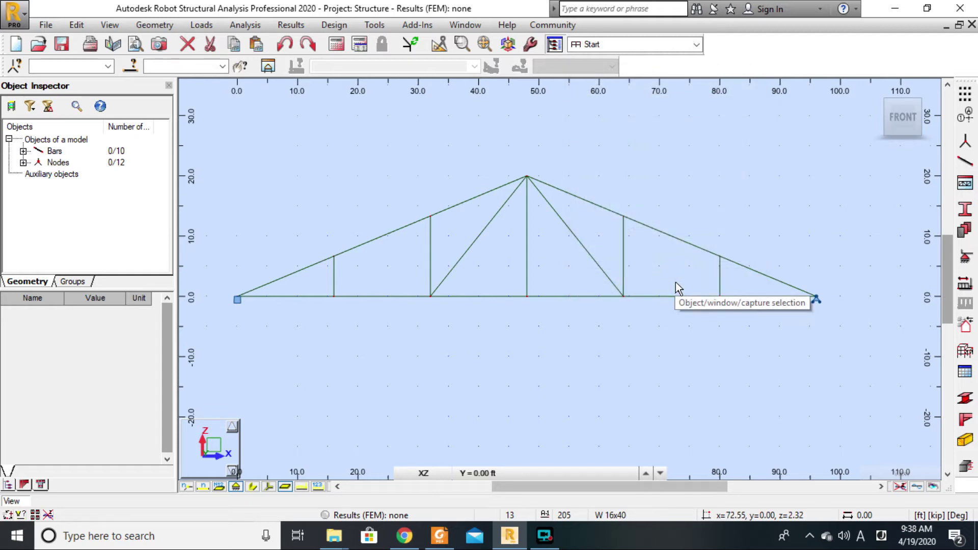
# Add a dead load case named DL1 with case number 1
pyautogui.moveTo(299, 234); pyautogui.dragTo(342, 234, button='middle')
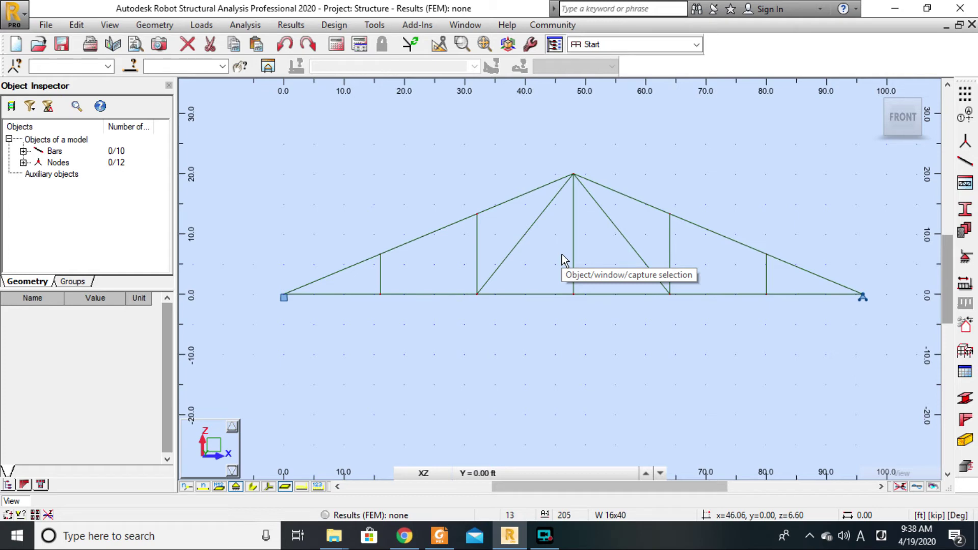
pyautogui.click(965, 283)
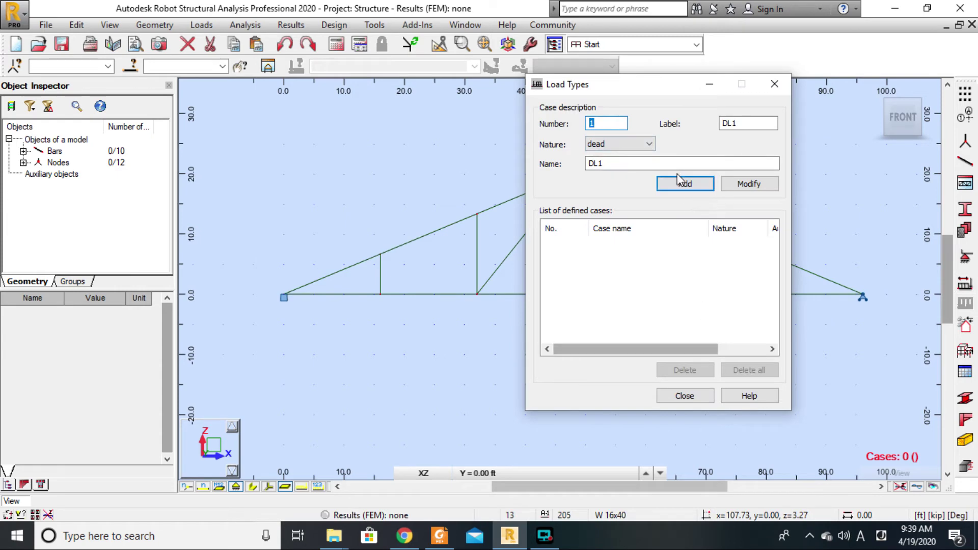
pyautogui.click(687, 186)
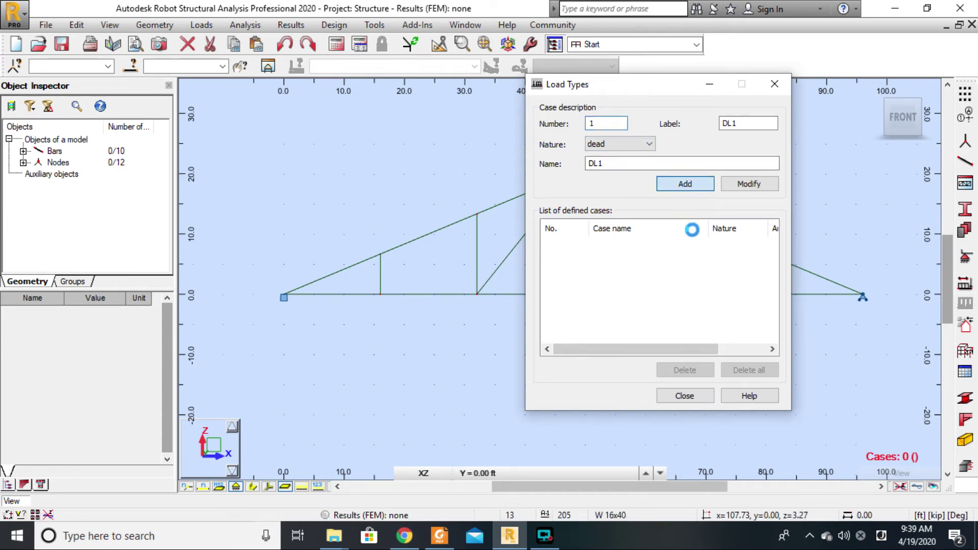
pyautogui.click(685, 396)
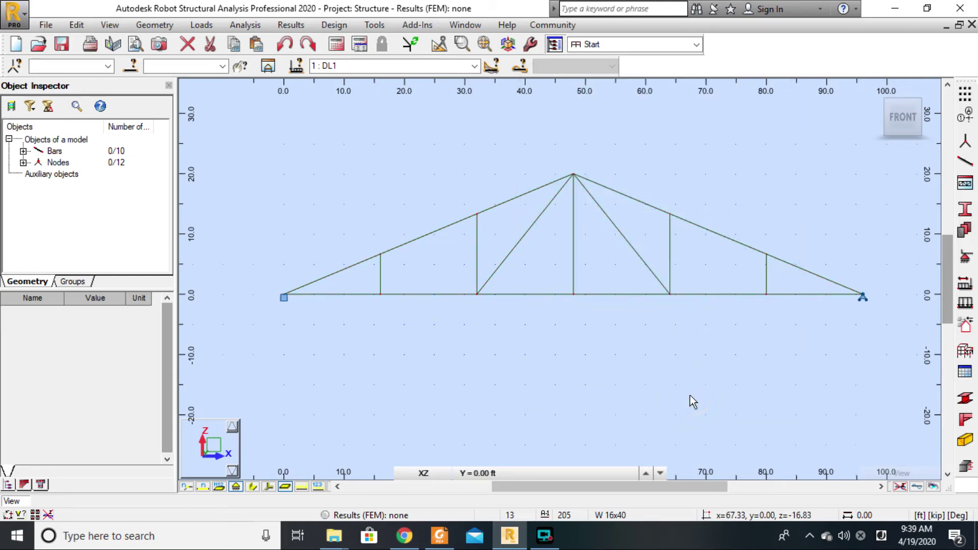
# Delete the self-weight record of case DL1 from the load table and return to the truss view
pyautogui.click(201, 24)
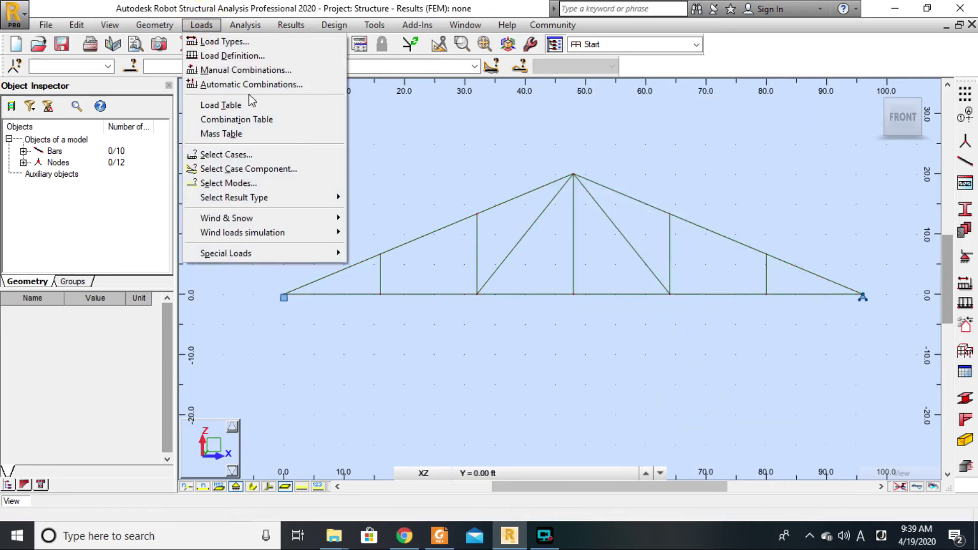
pyautogui.click(238, 103)
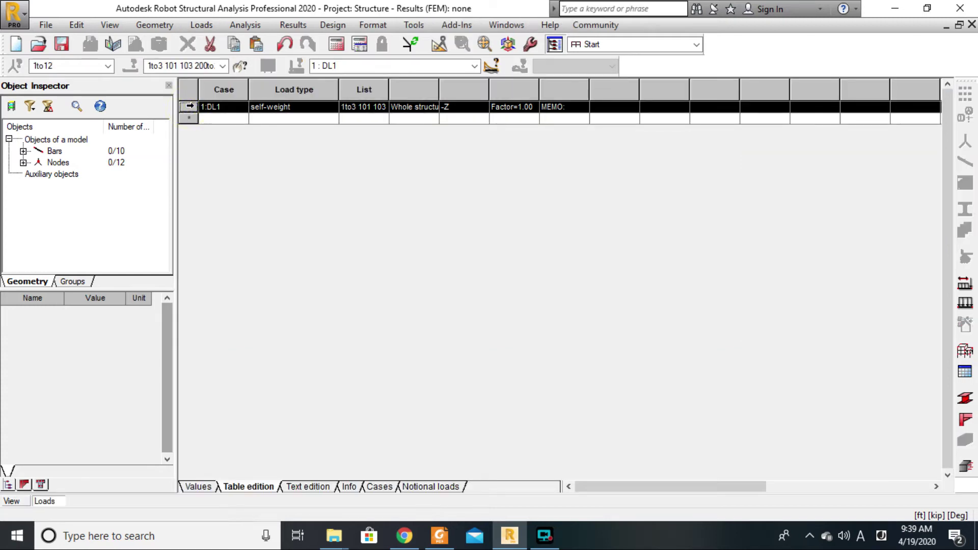
pyautogui.press('Delete')
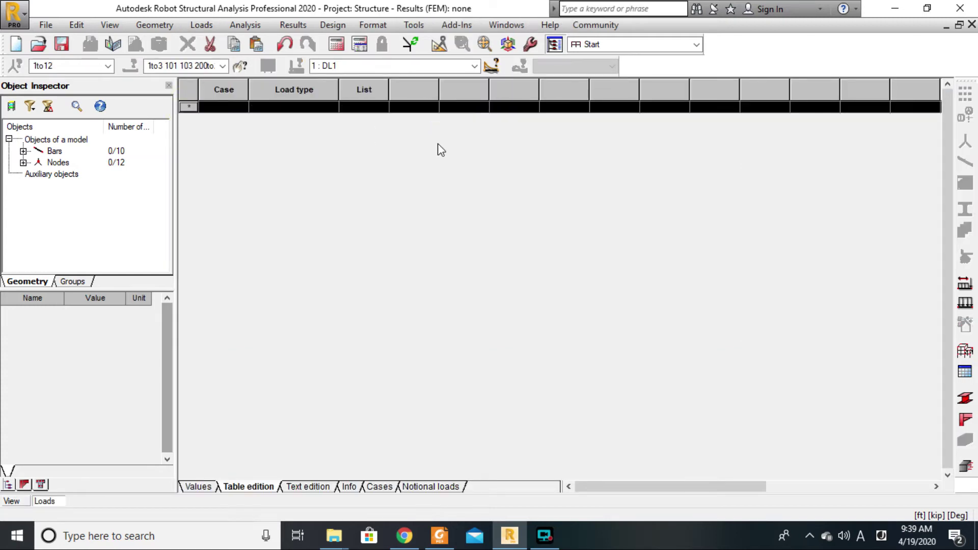
pyautogui.click(972, 24)
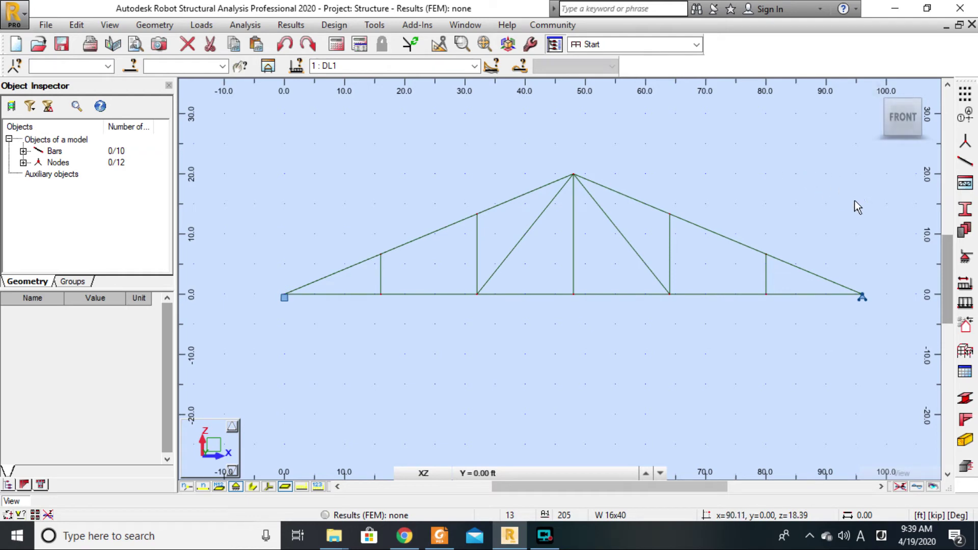
# Open the load definition for case DL1 and compare its node and bar load options with the wind loading in the PDF drawing
pyautogui.click(965, 304)
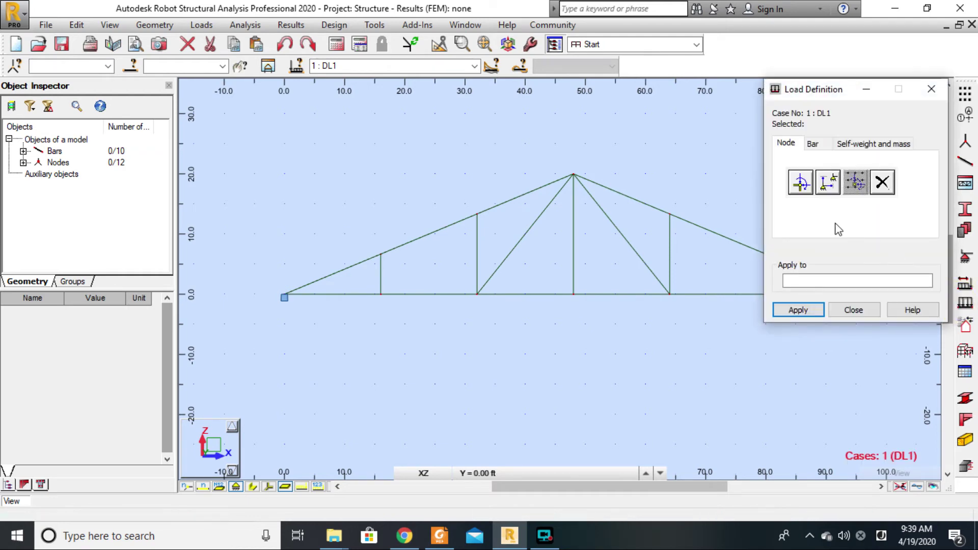
pyautogui.click(814, 144)
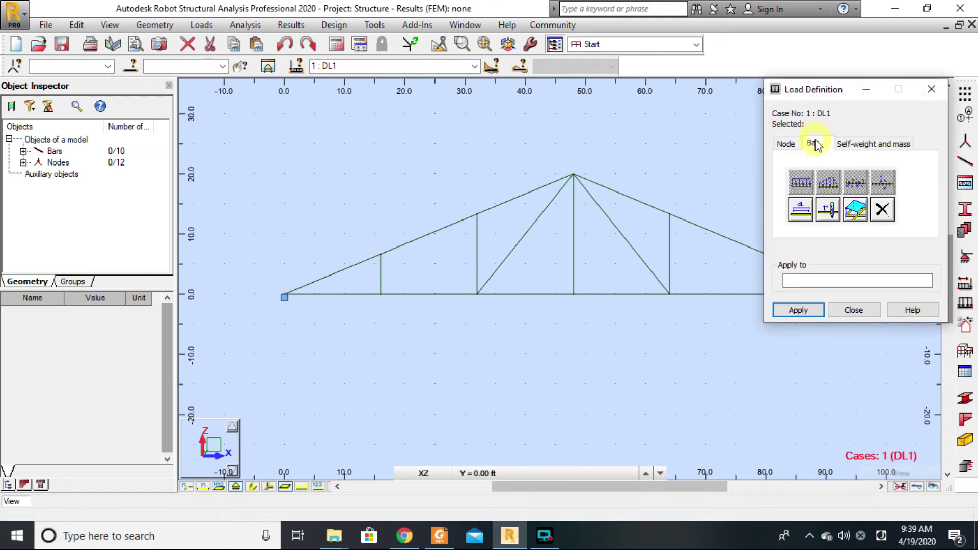
pyautogui.click(454, 539)
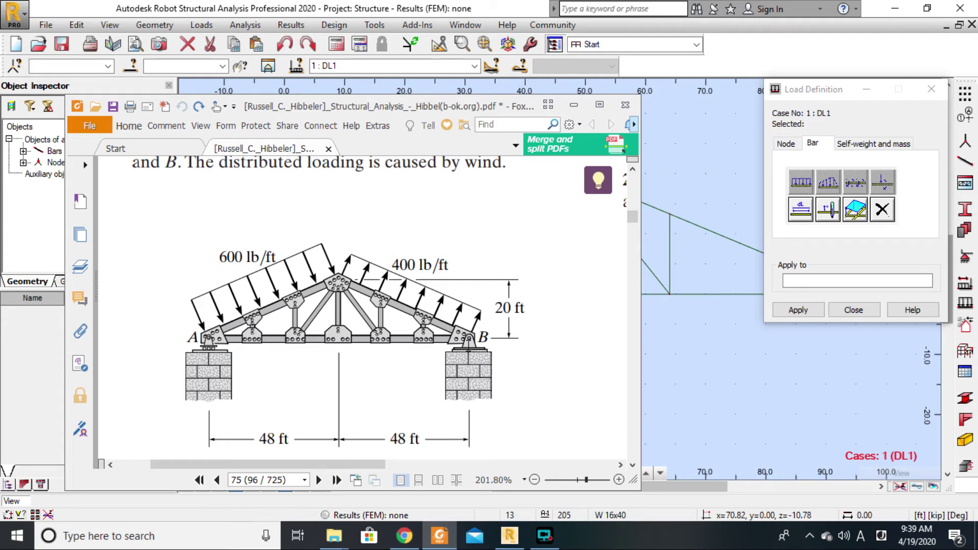
pyautogui.click(796, 239)
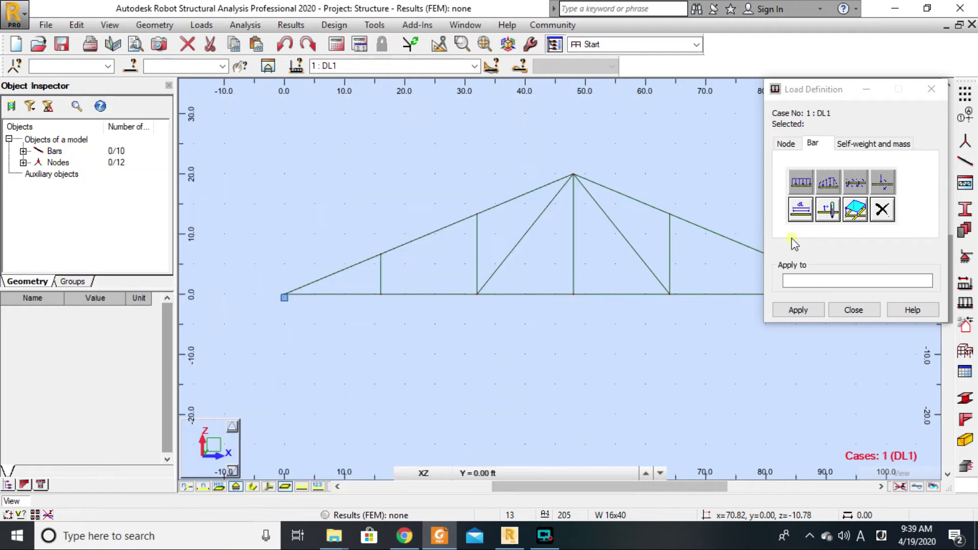
pyautogui.click(789, 145)
pyautogui.click(817, 146)
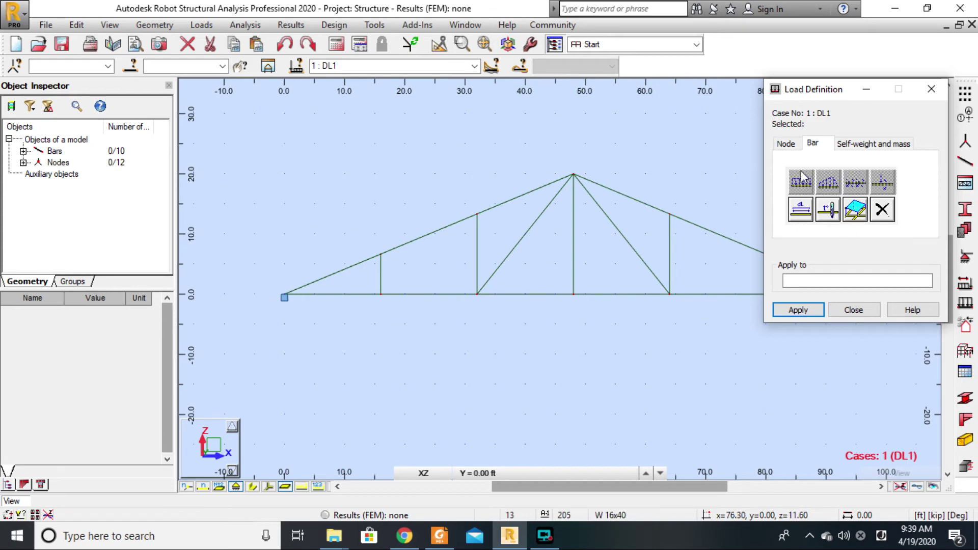
pyautogui.click(788, 145)
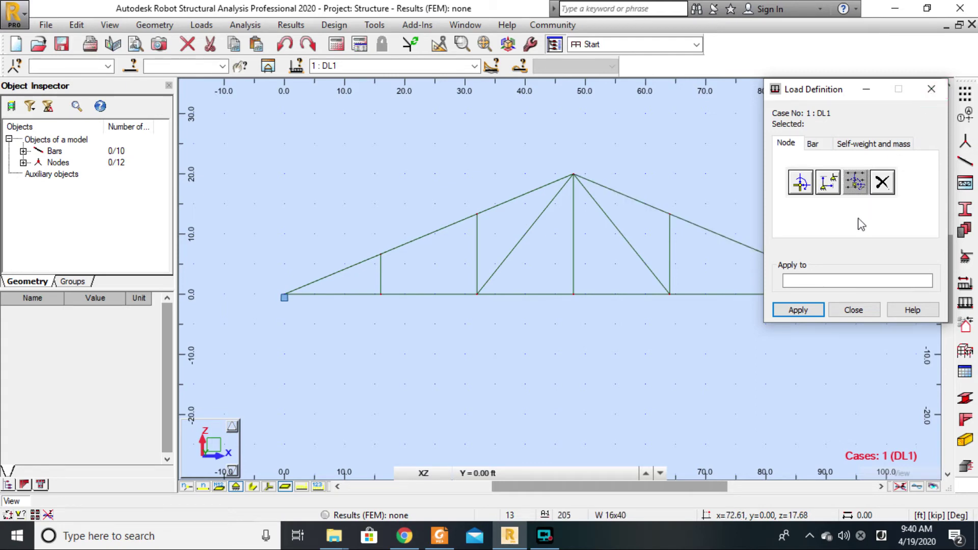
# Close the load definition and change the structure type to Frame 2D Design
pyautogui.click(865, 310)
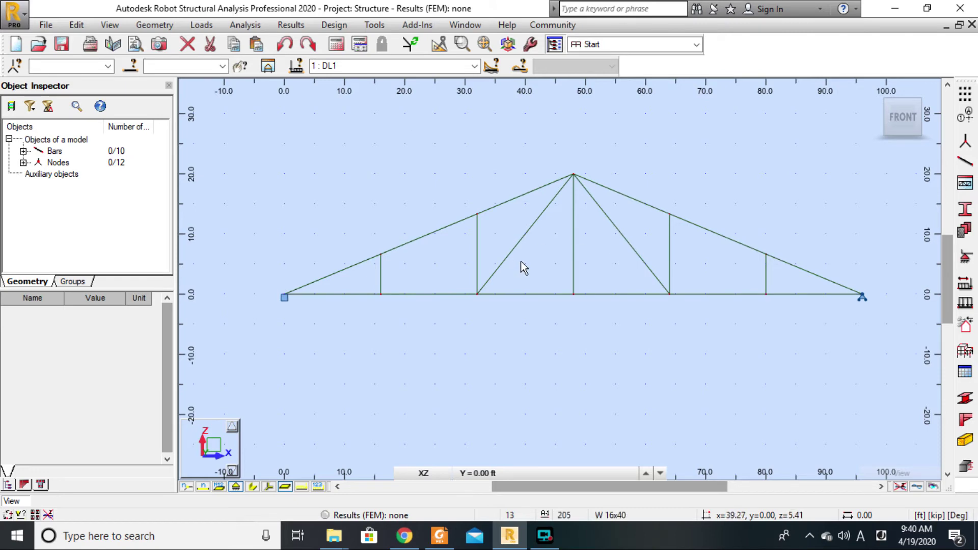
pyautogui.click(150, 27)
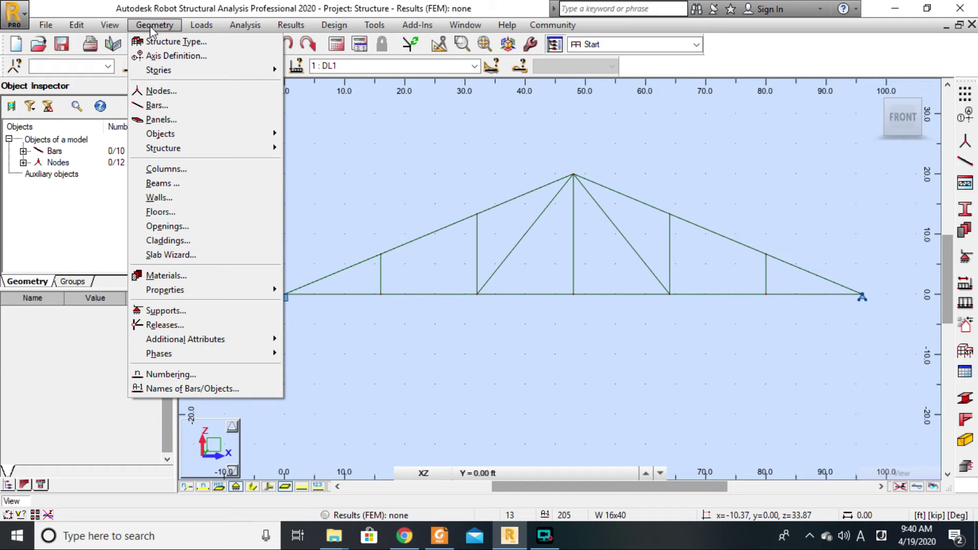
pyautogui.click(176, 41)
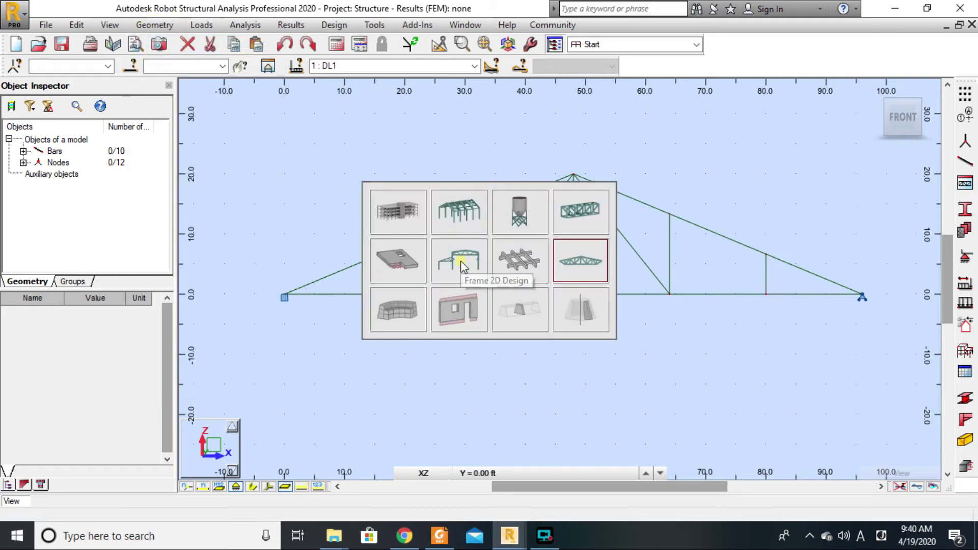
pyautogui.click(462, 263)
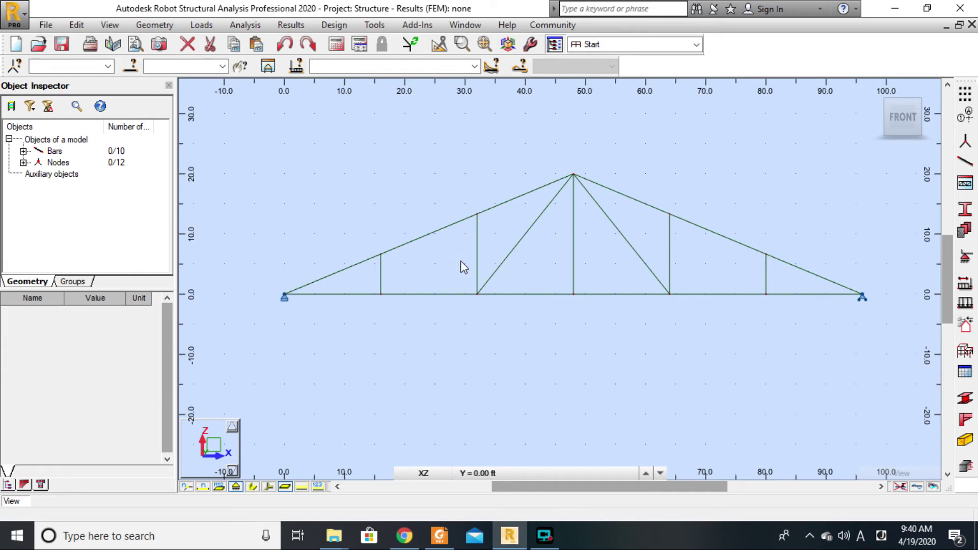
# Save the project as Exercise6 in the Structural Analysis with RSAP folder
pyautogui.hotkey('ctrl', 's')
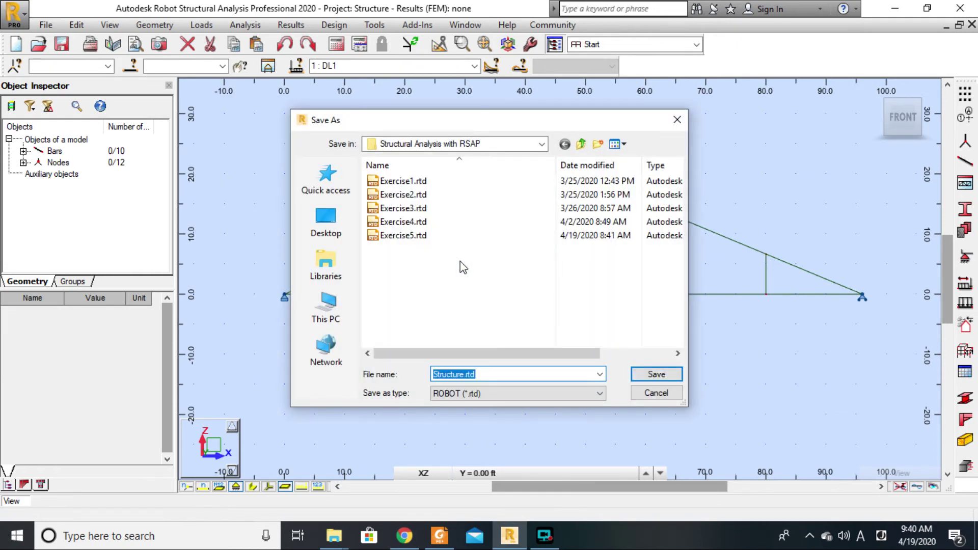
pyautogui.click(463, 374)
pyautogui.doubleClick(463, 375)
pyautogui.click(403, 235)
pyautogui.click(466, 375)
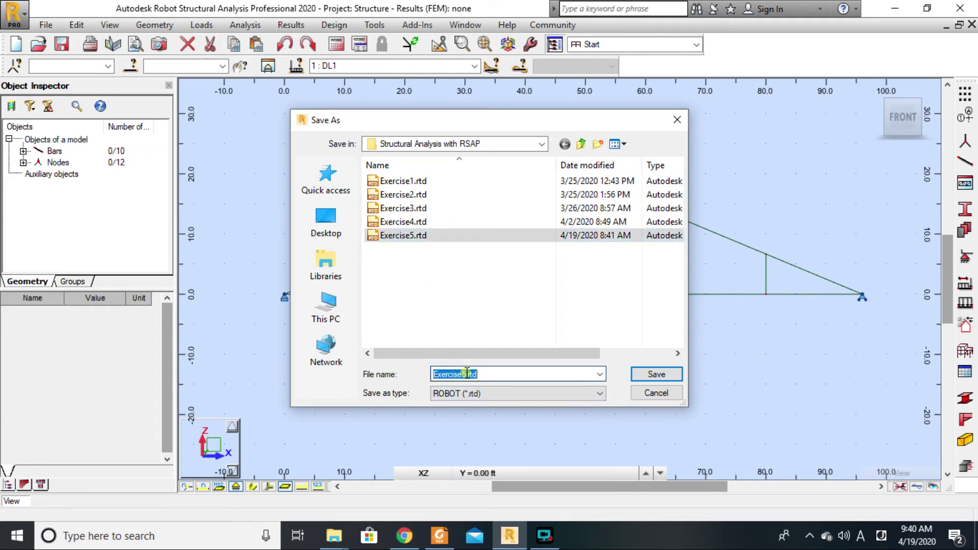
pyautogui.click(466, 376)
pyautogui.moveTo(466, 375); pyautogui.dragTo(464, 375)
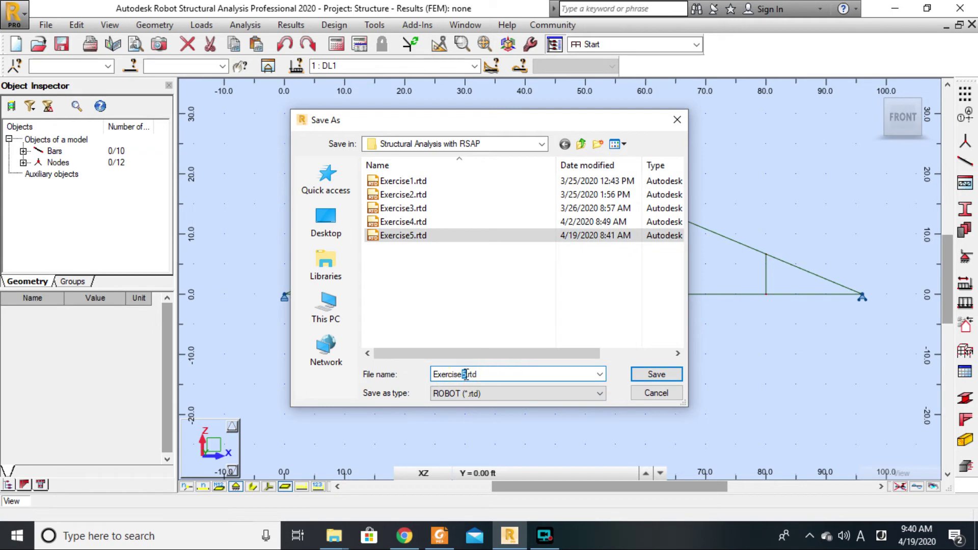
pyautogui.click(656, 374)
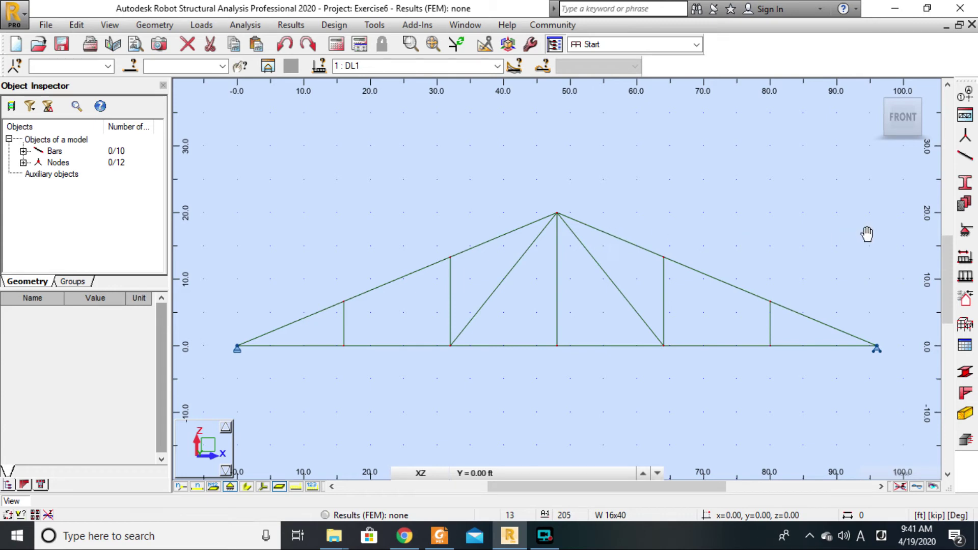
pyautogui.click(963, 277)
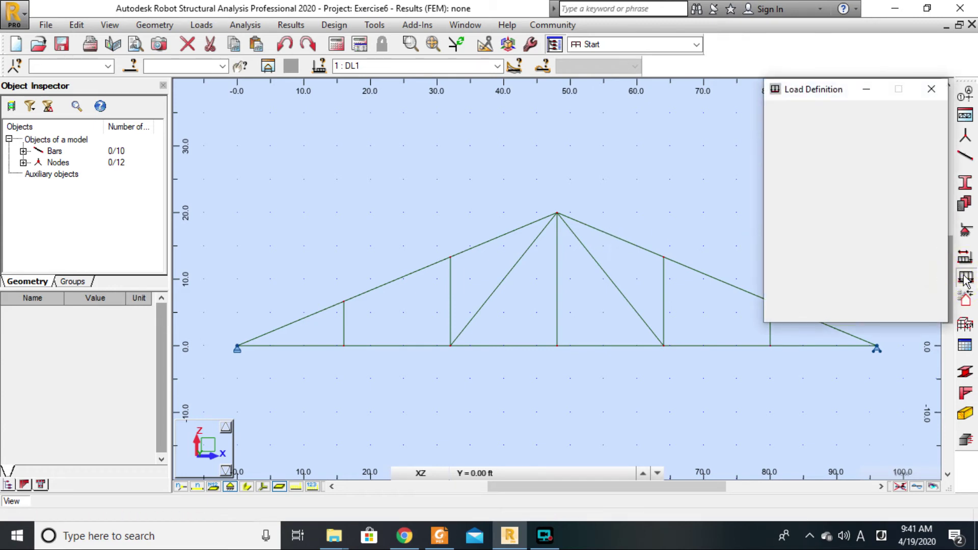
pyautogui.click(818, 145)
pyautogui.click(820, 149)
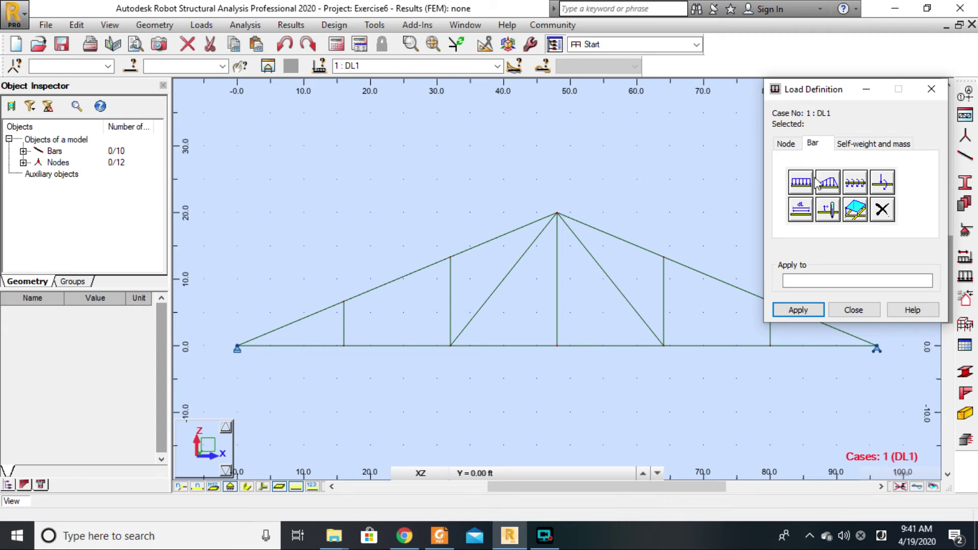
pyautogui.click(803, 183)
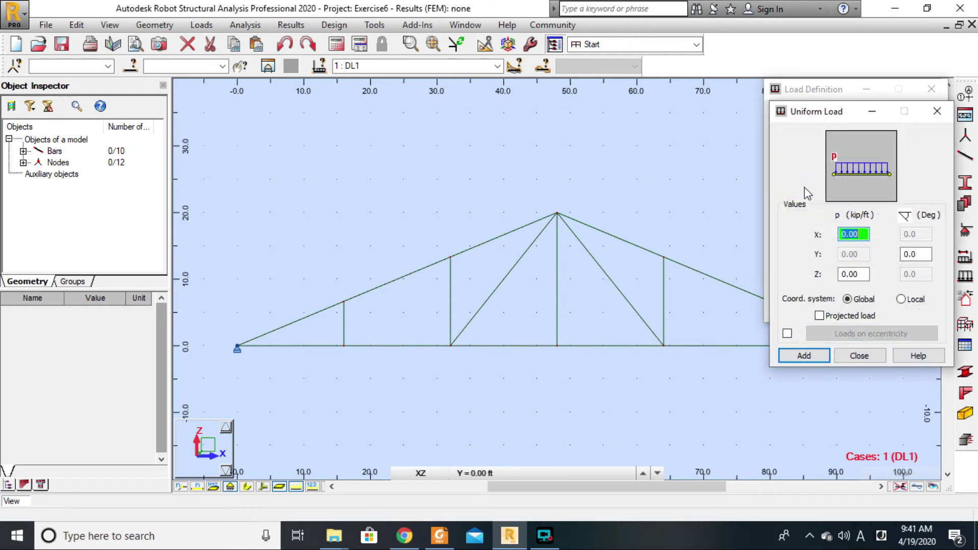
pyautogui.click(440, 536)
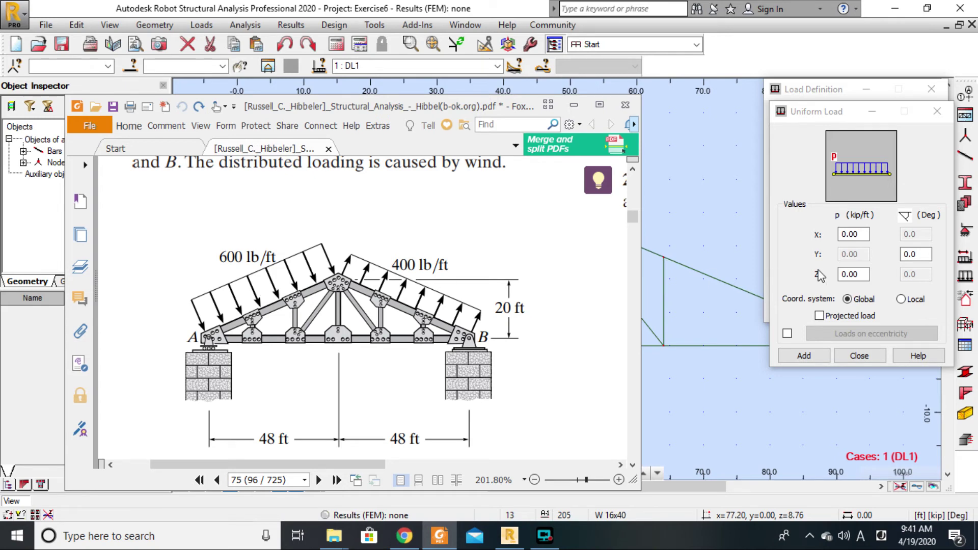
pyautogui.click(901, 300)
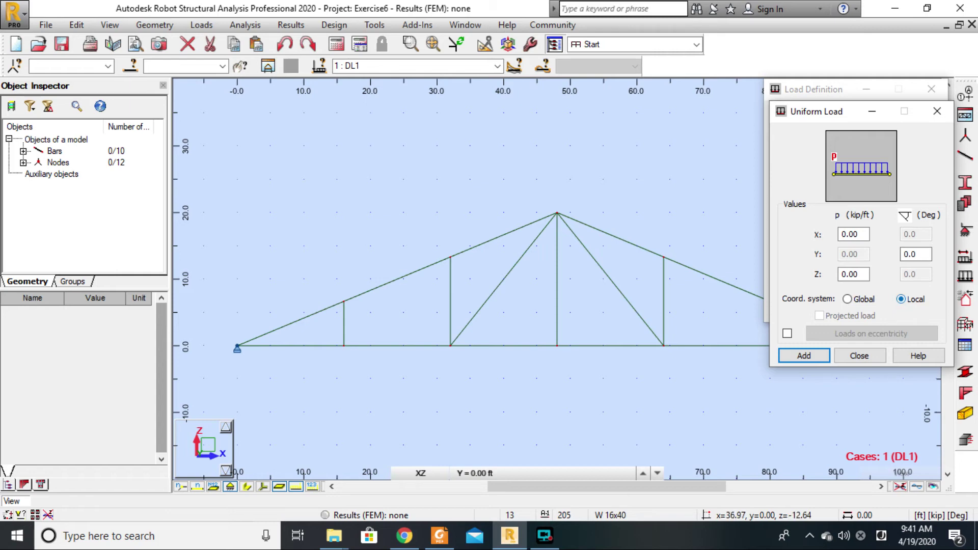
# Display the bars' local axes, compare them with the wind load directions in the PDF drawing, and leave the load definition without adding a load
pyautogui.click(263, 487)
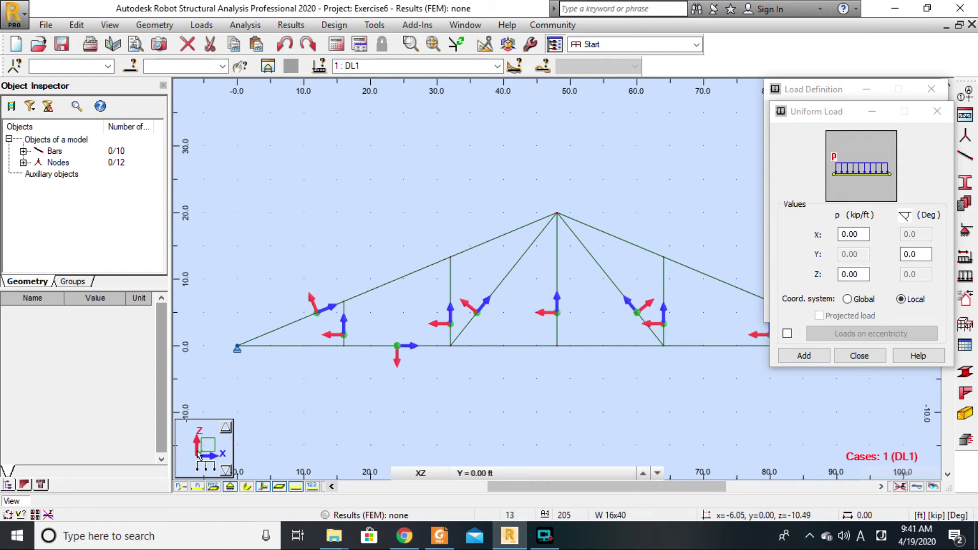
pyautogui.click(439, 536)
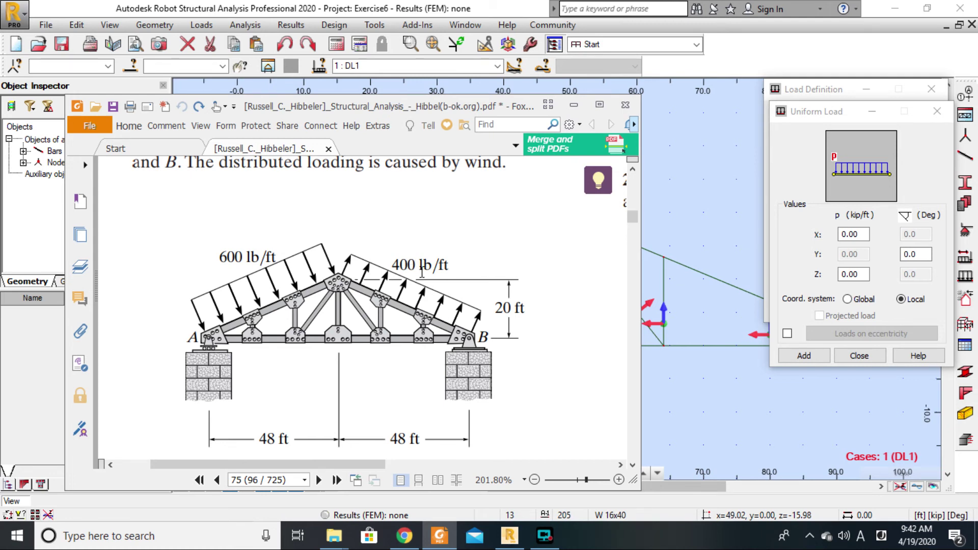
pyautogui.click(574, 104)
pyautogui.click(859, 355)
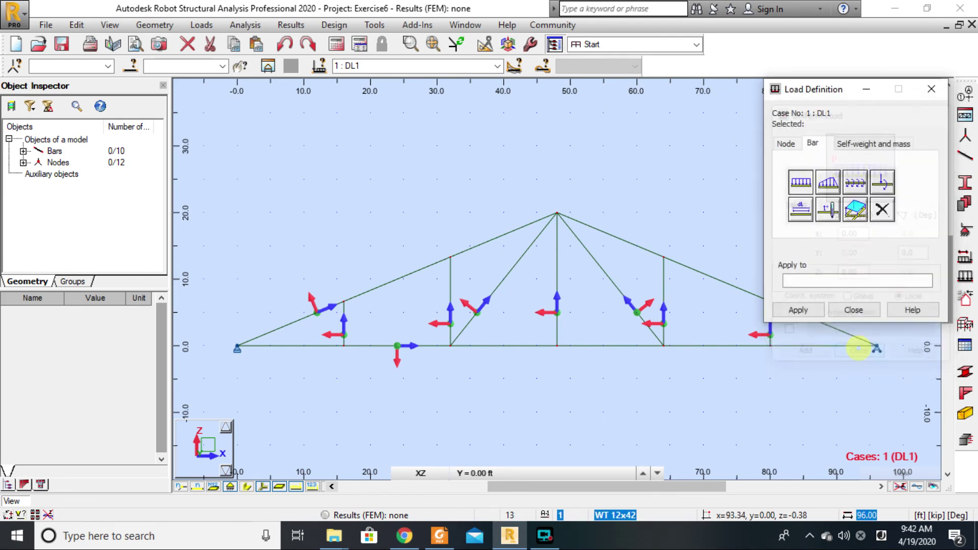
pyautogui.click(851, 309)
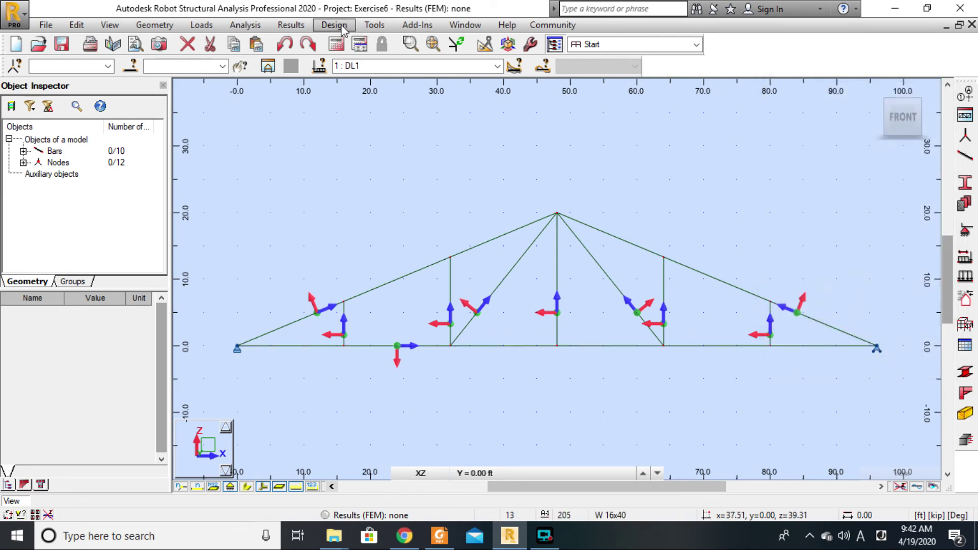
# Set the force unit to lb in the job preferences
pyautogui.click(370, 26)
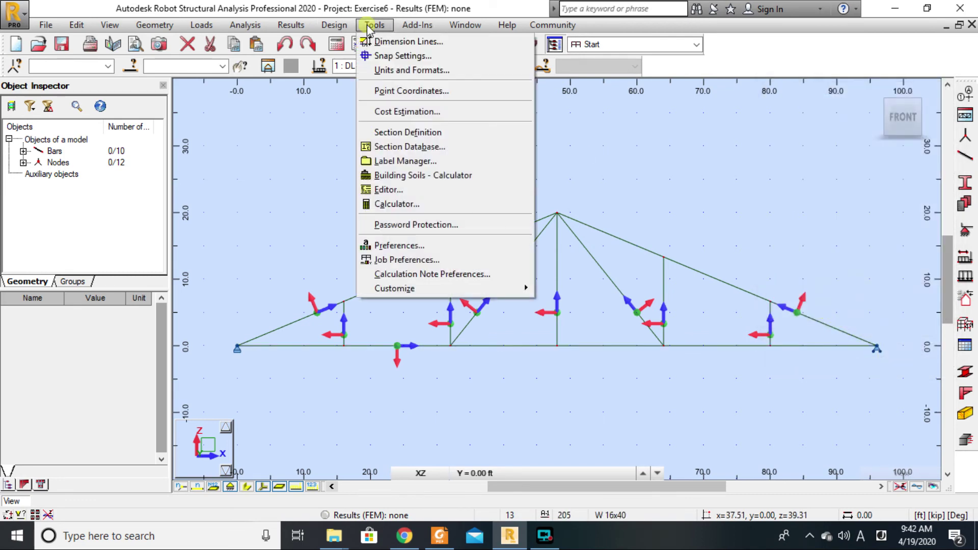
pyautogui.click(415, 259)
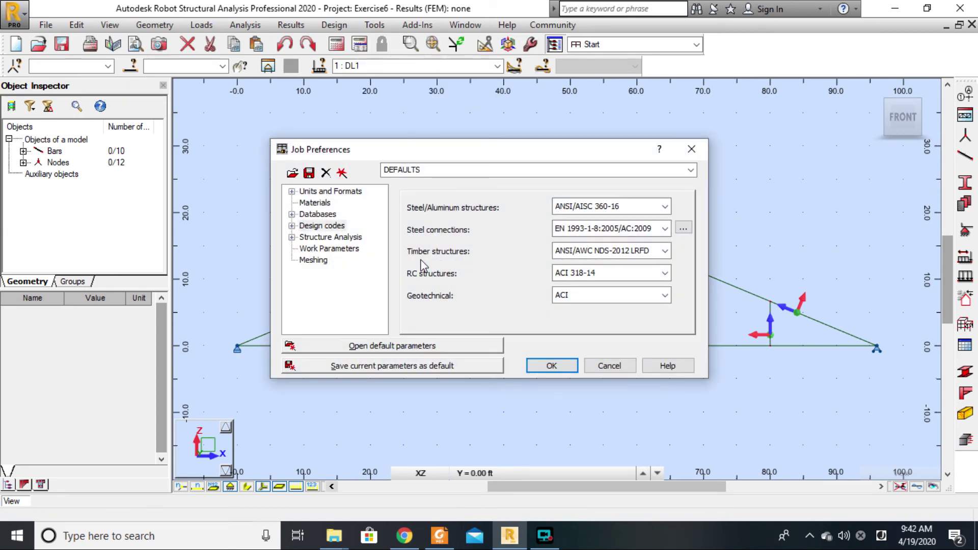
pyautogui.click(330, 192)
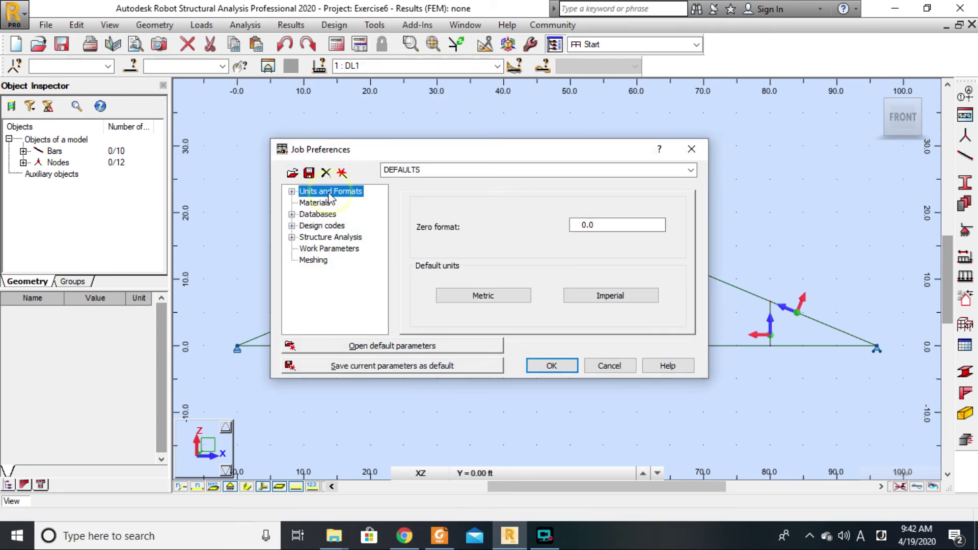
pyautogui.click(292, 192)
pyautogui.click(324, 215)
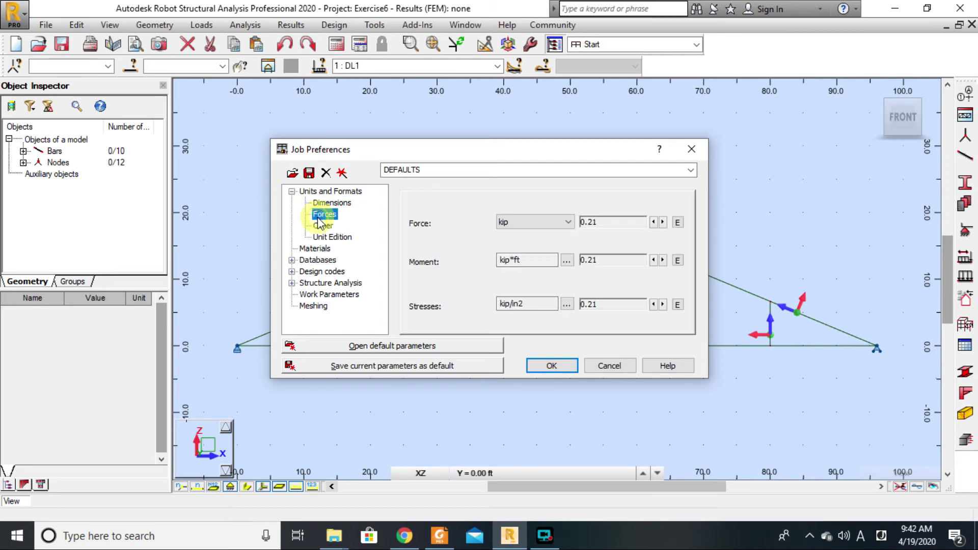
pyautogui.click(538, 224)
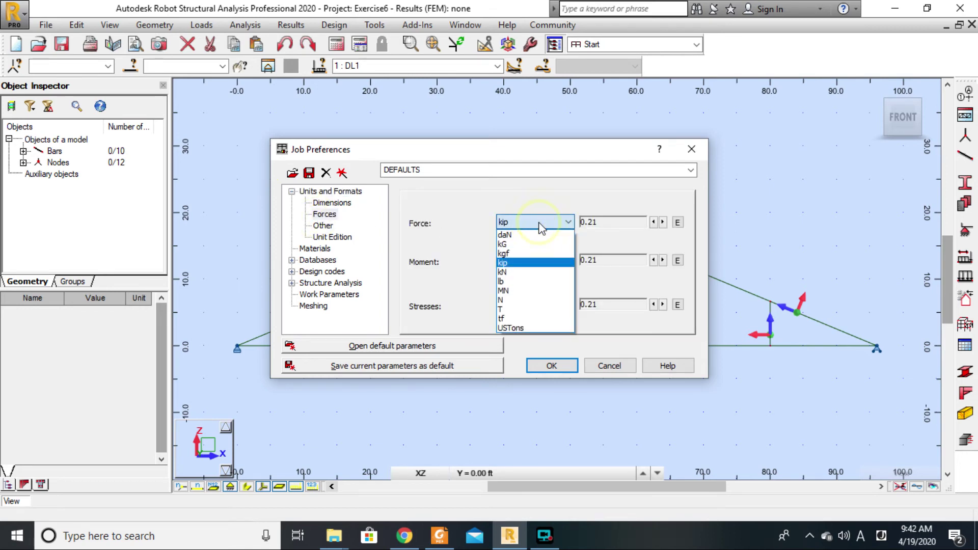
pyautogui.click(509, 281)
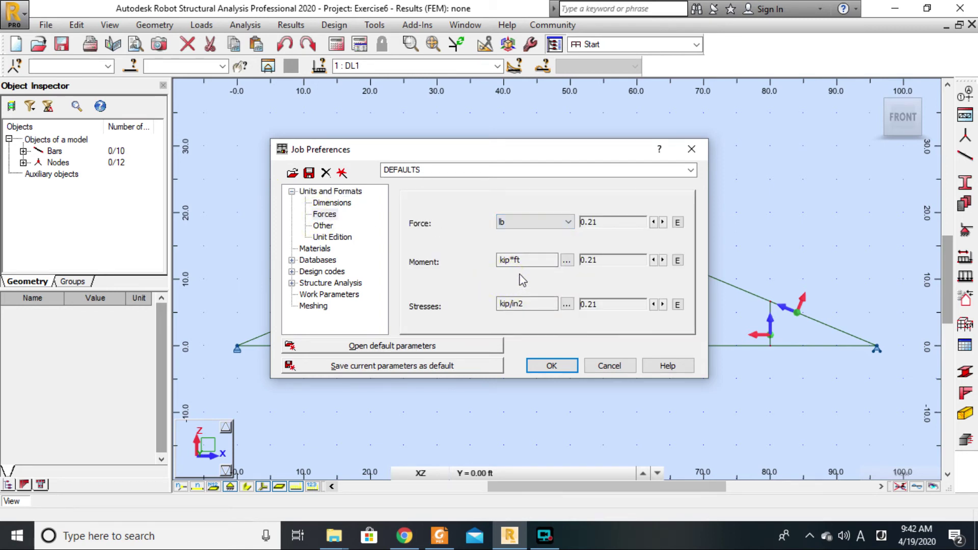
# Set the moment unit to lb*ft and confirm the job preferences
pyautogui.click(543, 261)
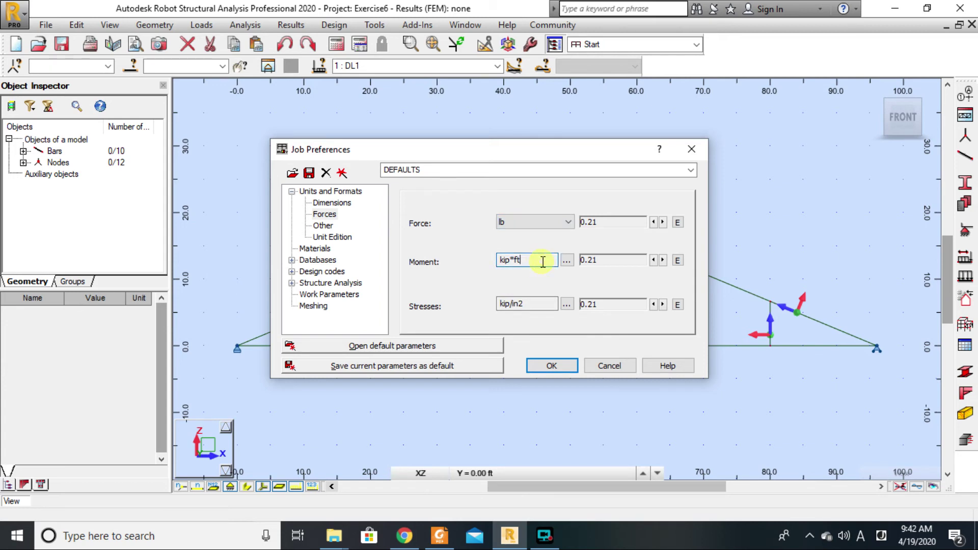
pyautogui.click(567, 260)
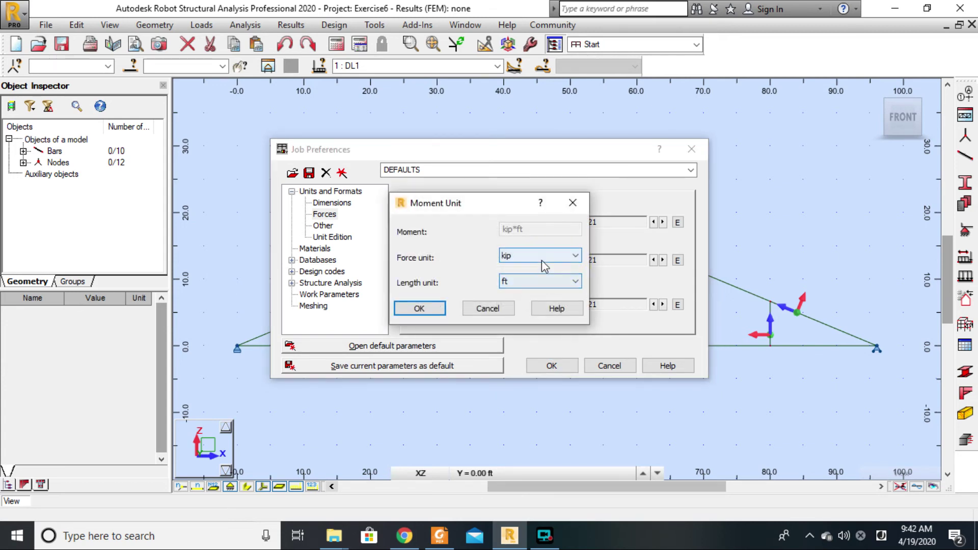
pyautogui.click(543, 255)
pyautogui.click(531, 312)
pyautogui.click(506, 280)
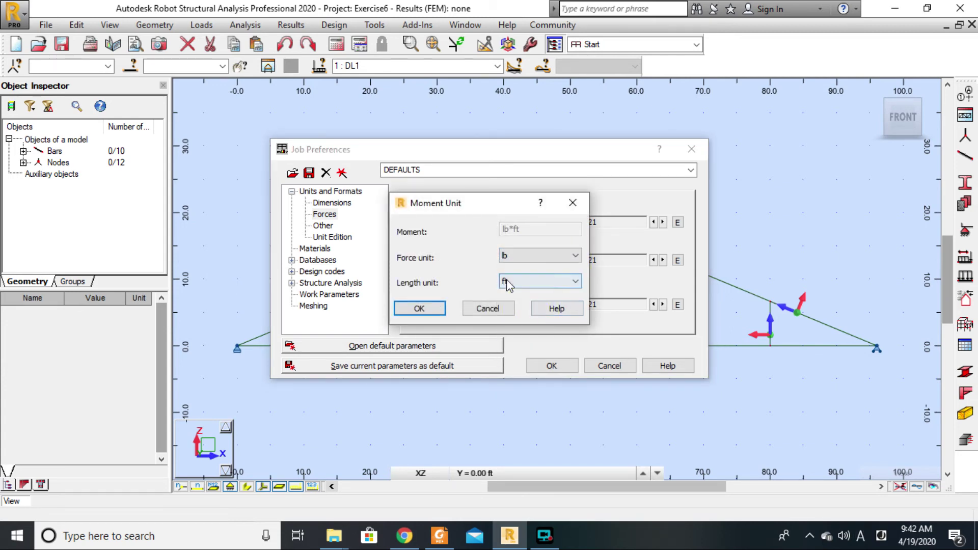
pyautogui.click(533, 282)
pyautogui.click(534, 284)
pyautogui.click(419, 309)
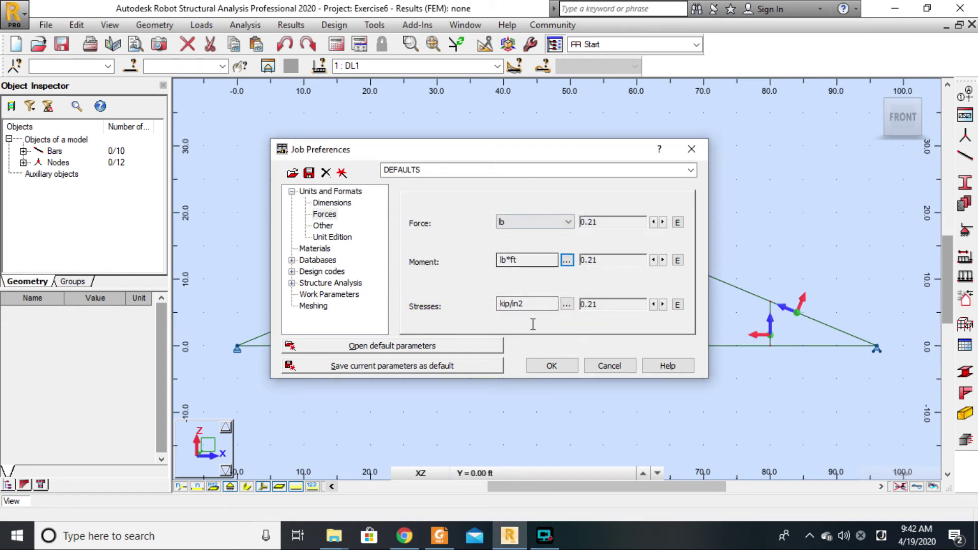
pyautogui.click(548, 362)
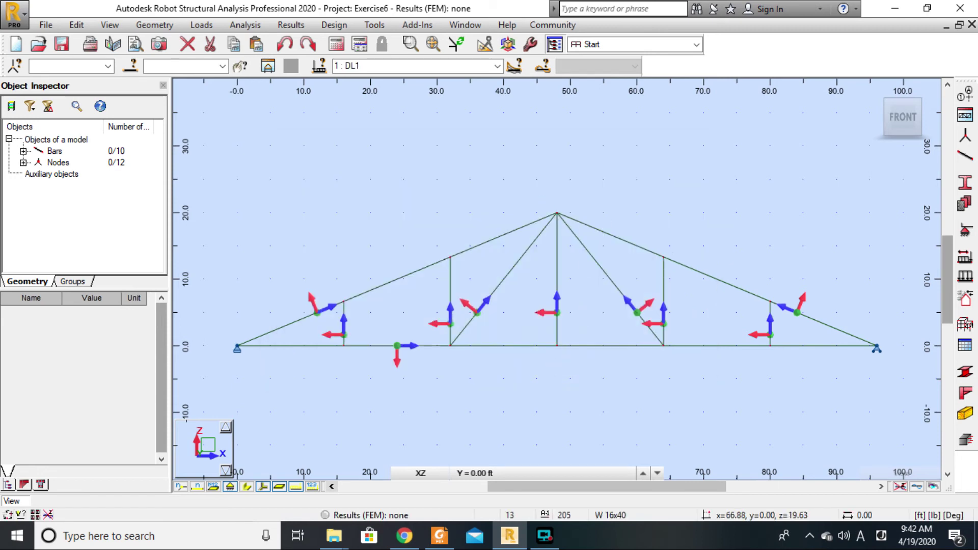
# Define a uniform bar load of -600 lb/ft in Z in the Local coordinate system for case DL1
pyautogui.click(964, 276)
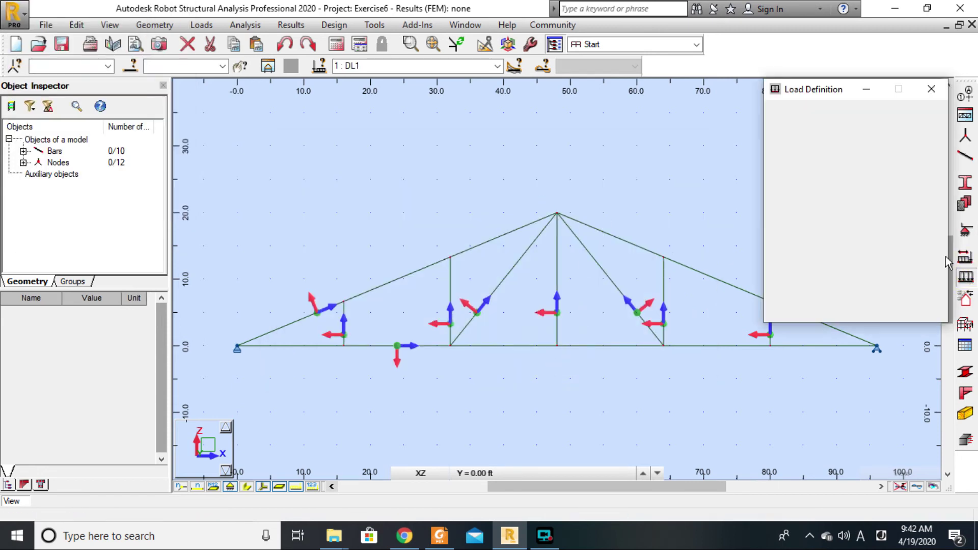
pyautogui.click(813, 143)
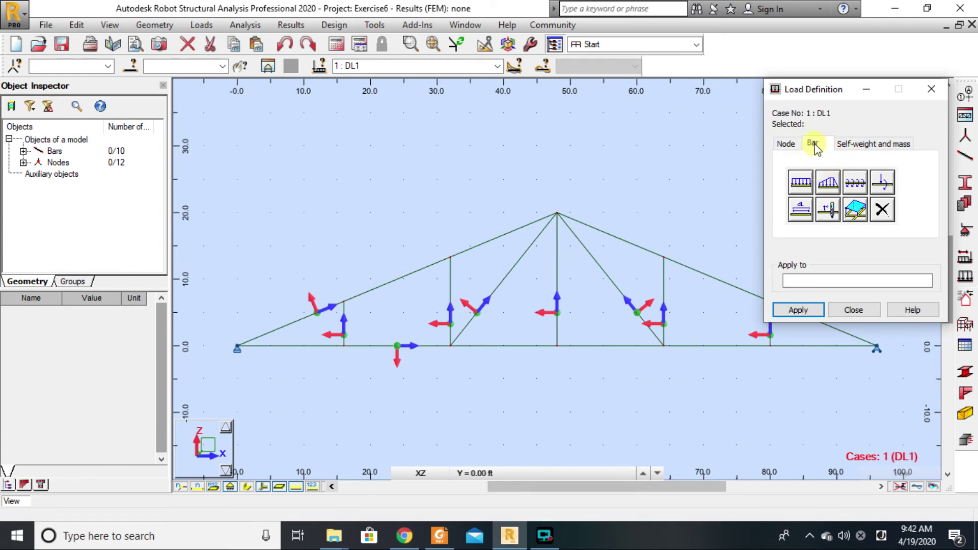
pyautogui.click(804, 183)
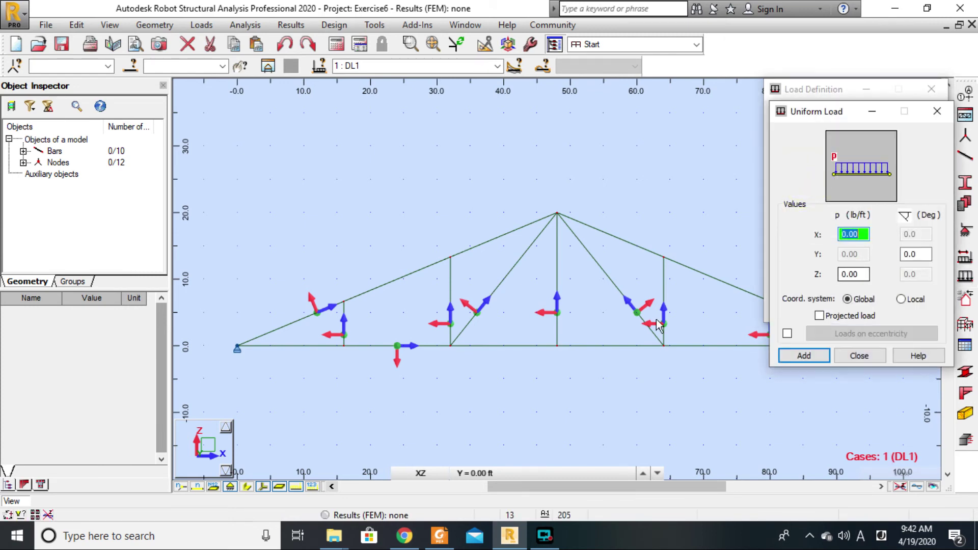
pyautogui.click(439, 541)
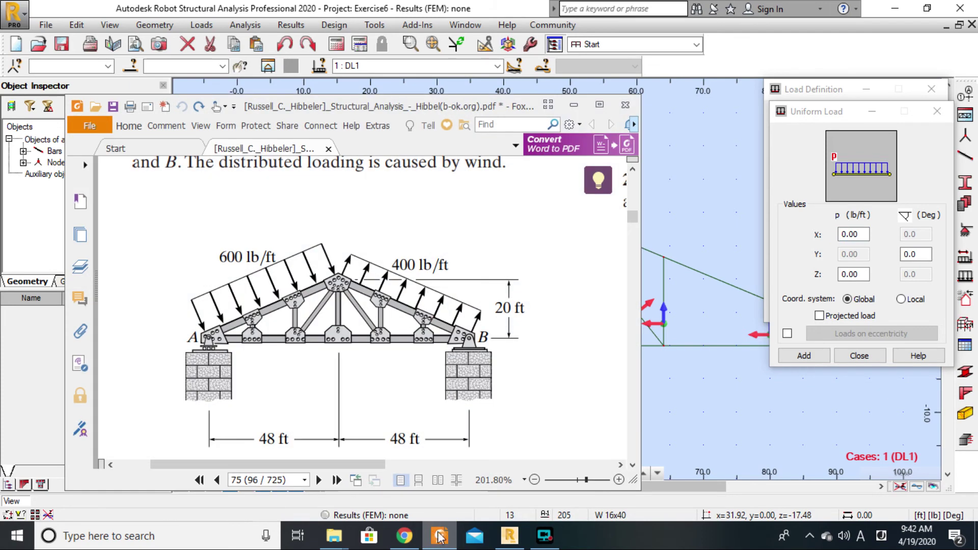
pyautogui.click(841, 275)
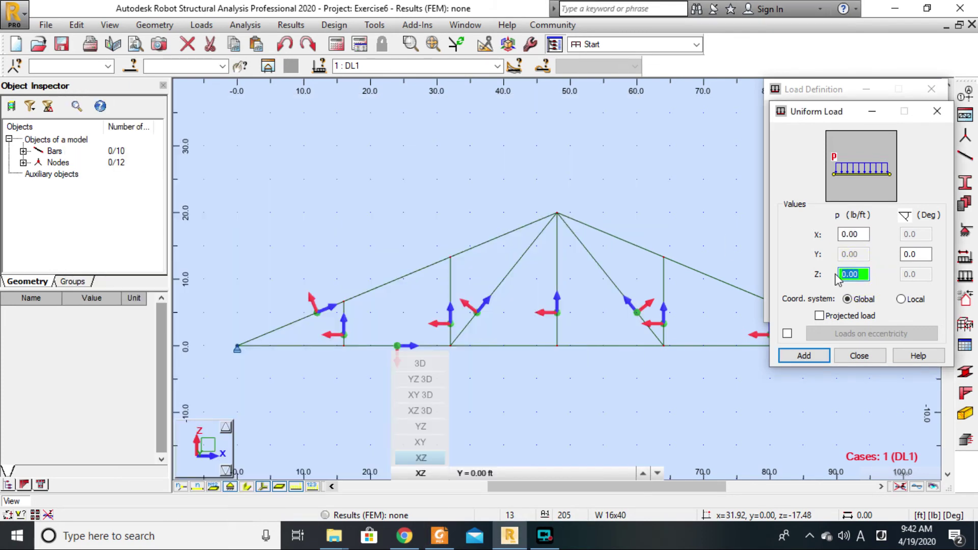
pyautogui.write('-6')
pyautogui.click(902, 299)
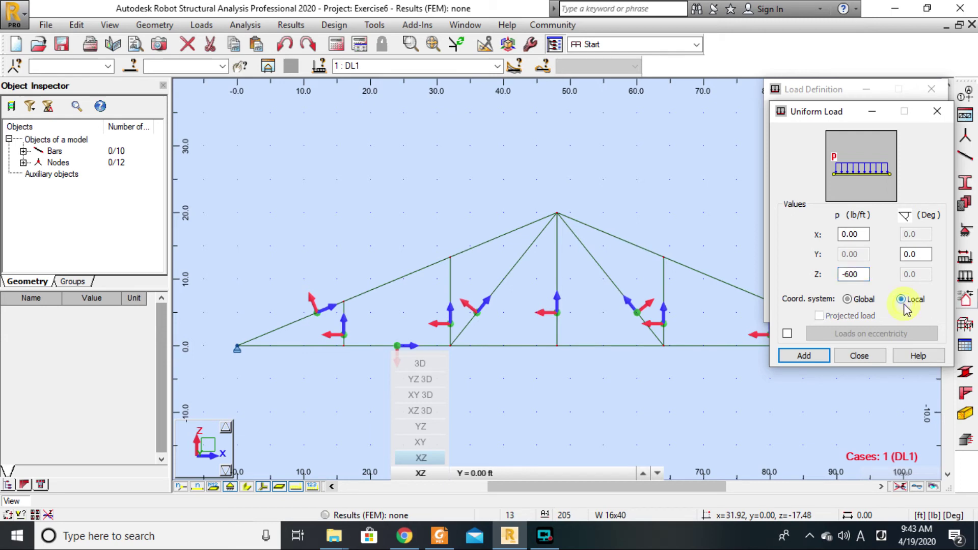
pyautogui.click(803, 356)
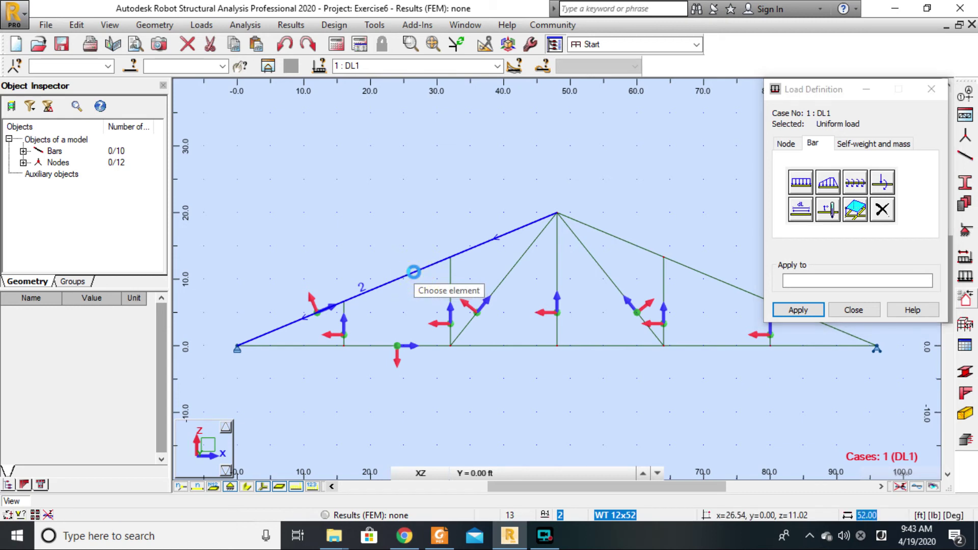
# Apply the defined uniform load to the left sloping top chord and display the load value descriptions
pyautogui.click(411, 273)
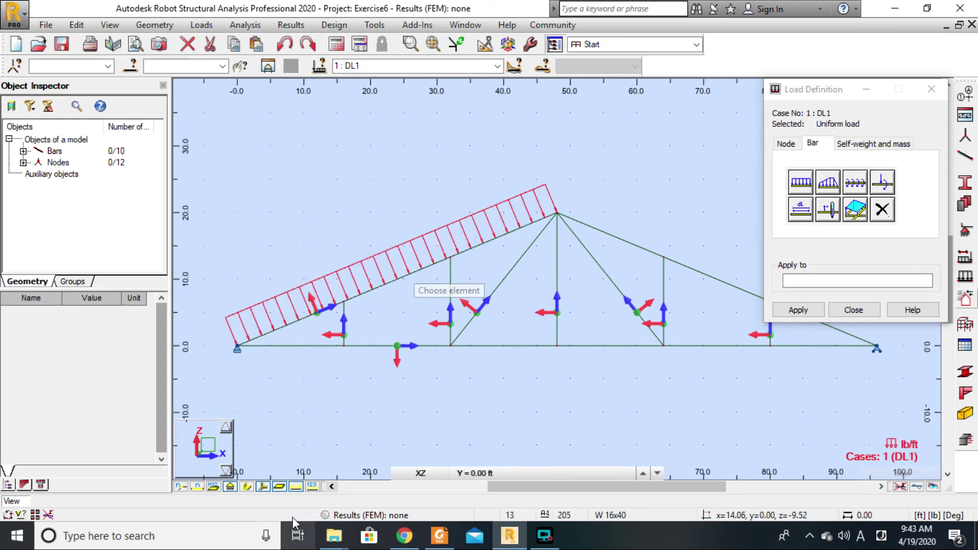
pyautogui.click(312, 487)
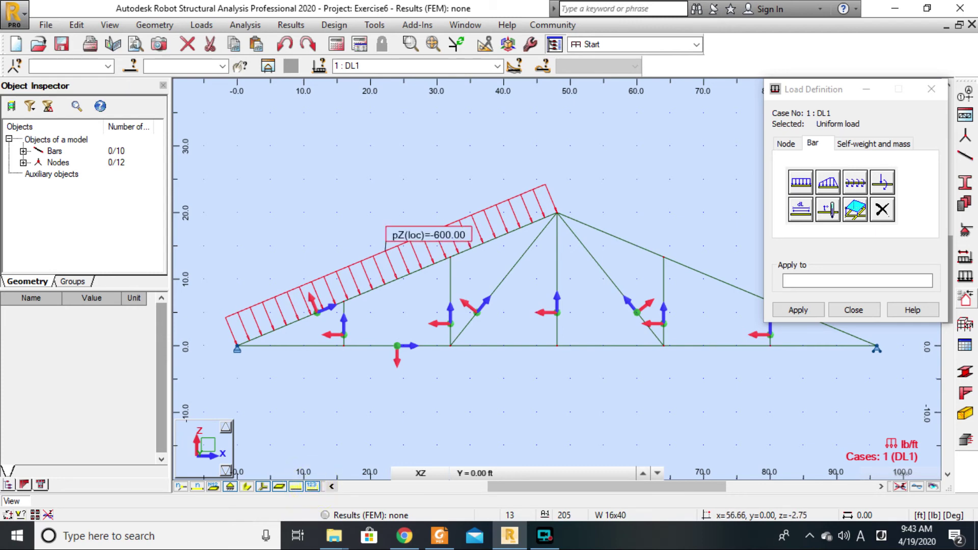
# Check the right-hand wind load in the PDF and apply a uniform load of 400 lb/ft in local Z to the right sloping top chord
pyautogui.click(801, 182)
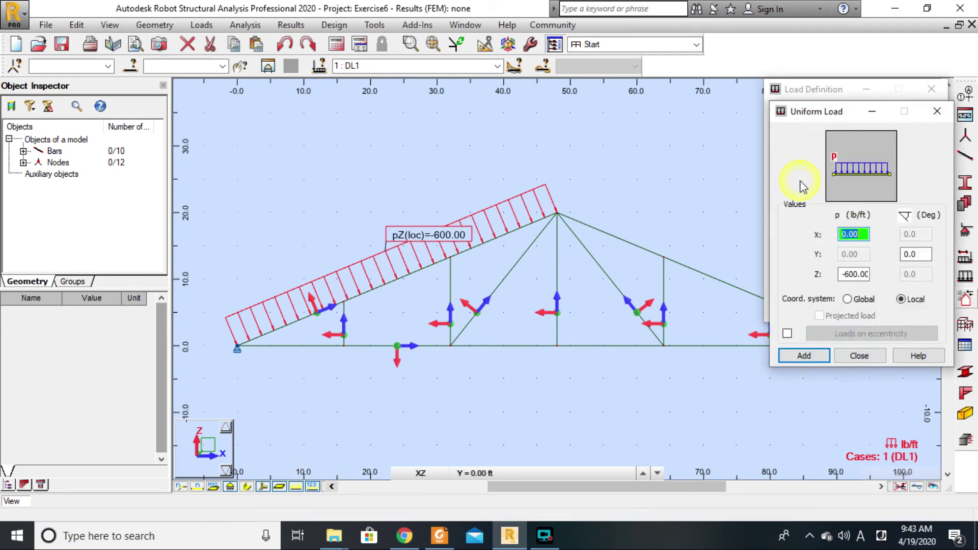
pyautogui.click(439, 536)
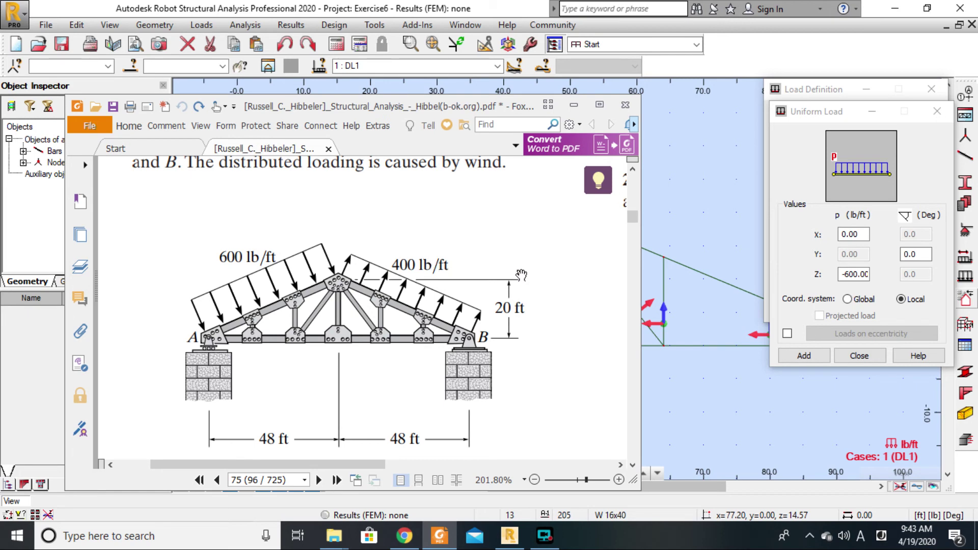
pyautogui.click(574, 105)
pyautogui.moveTo(679, 351); pyautogui.dragTo(483, 349, button='middle')
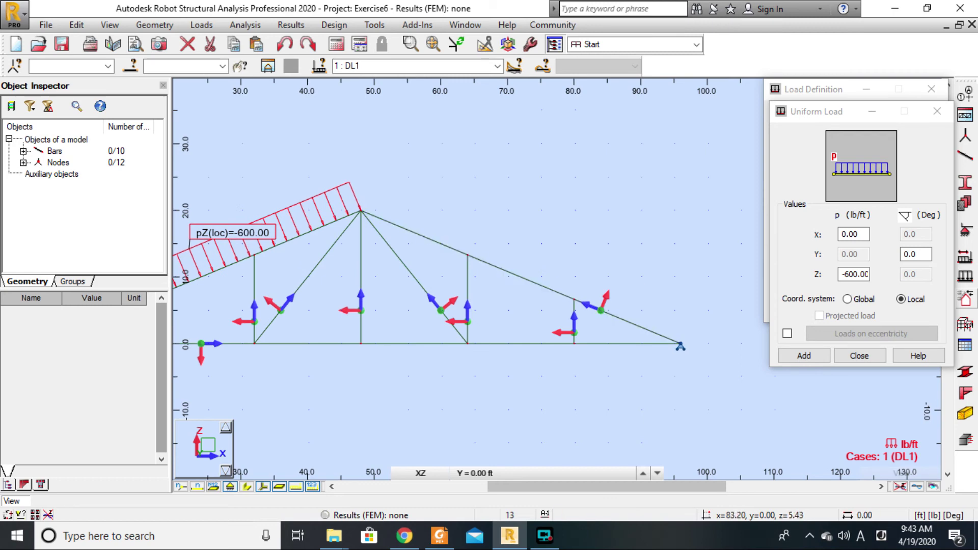
pyautogui.click(858, 275)
pyautogui.moveTo(858, 275); pyautogui.dragTo(844, 276)
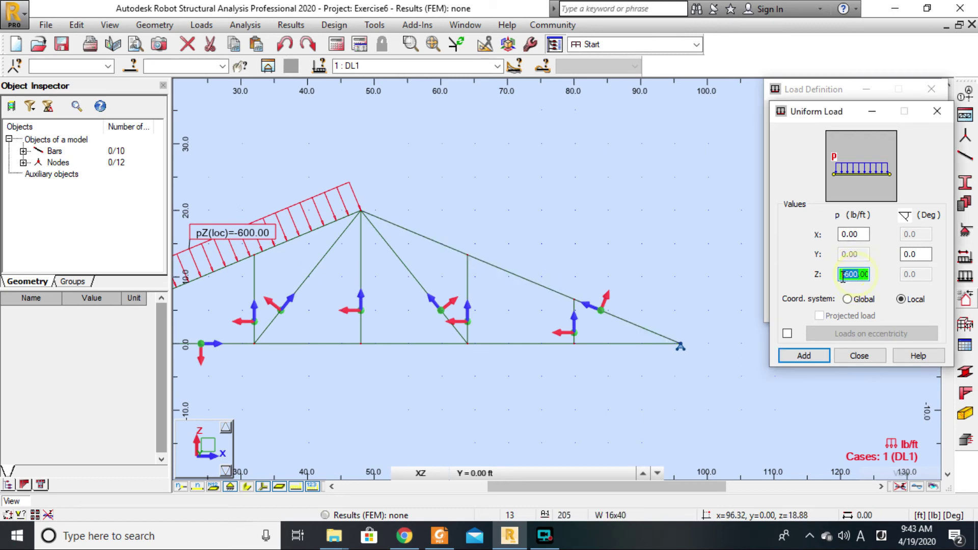
pyautogui.write('4')
pyautogui.click(804, 355)
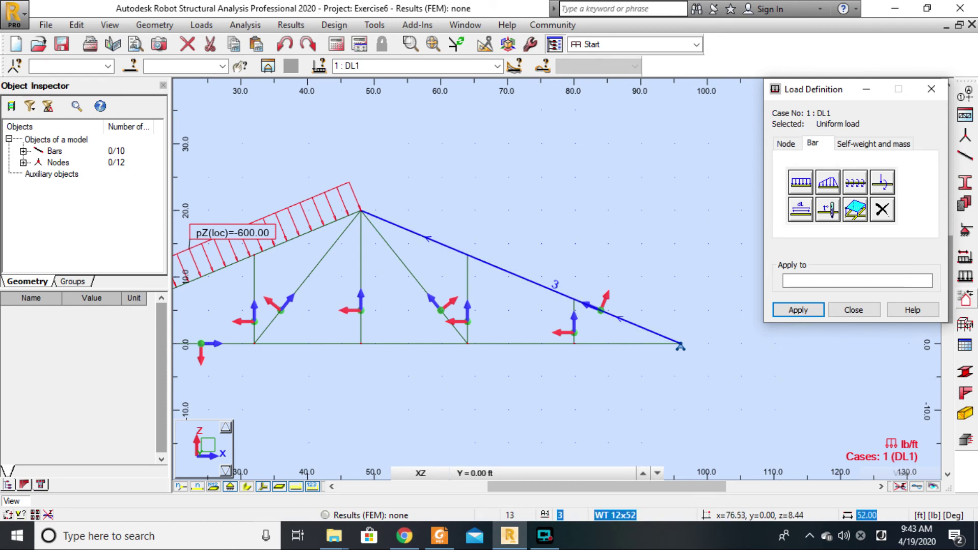
pyautogui.click(544, 285)
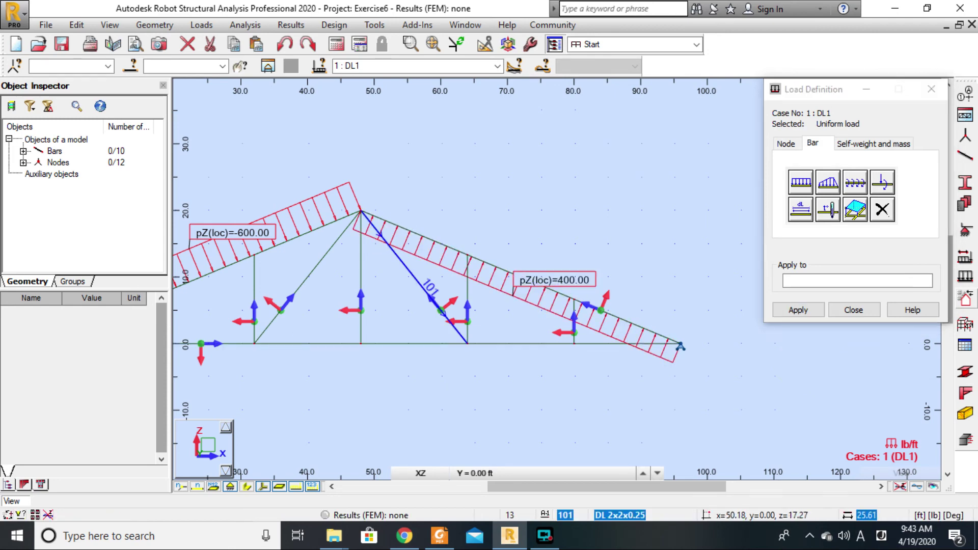
pyautogui.click(853, 310)
# Display the load symbols on the whole truss and compare both wind loads with the problem drawing in the PDF
pyautogui.moveTo(478, 300); pyautogui.dragTo(642, 251, button='middle')
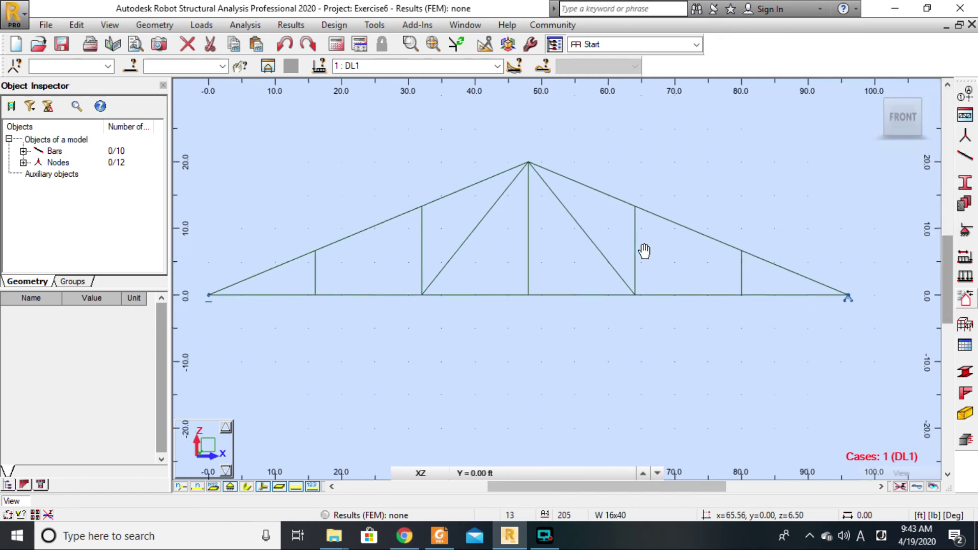
pyautogui.click(299, 487)
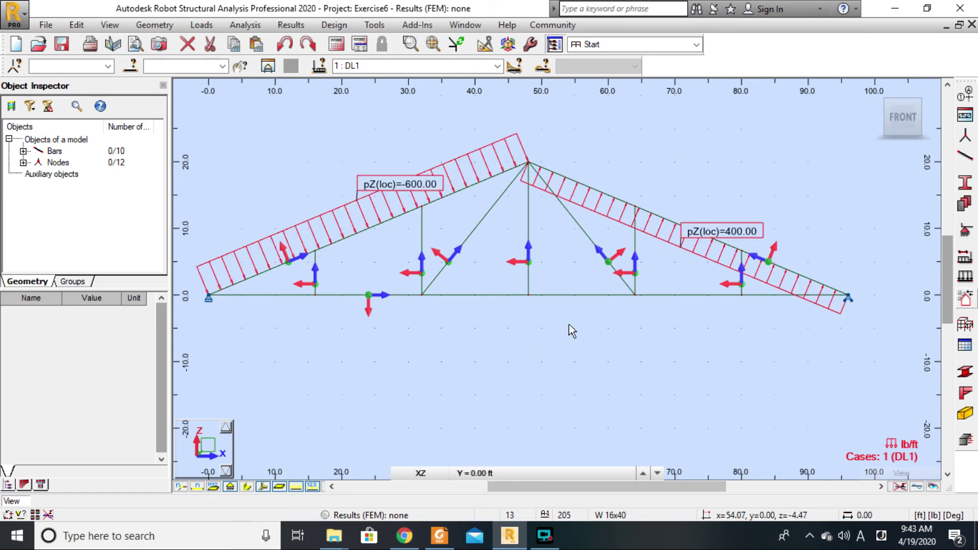
pyautogui.click(439, 536)
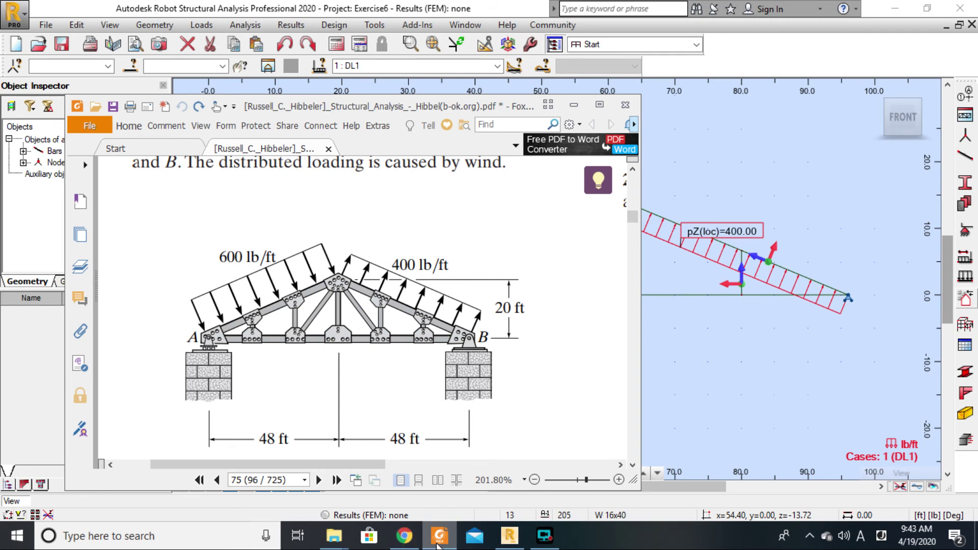
pyautogui.scroll(-1, 432, 400)
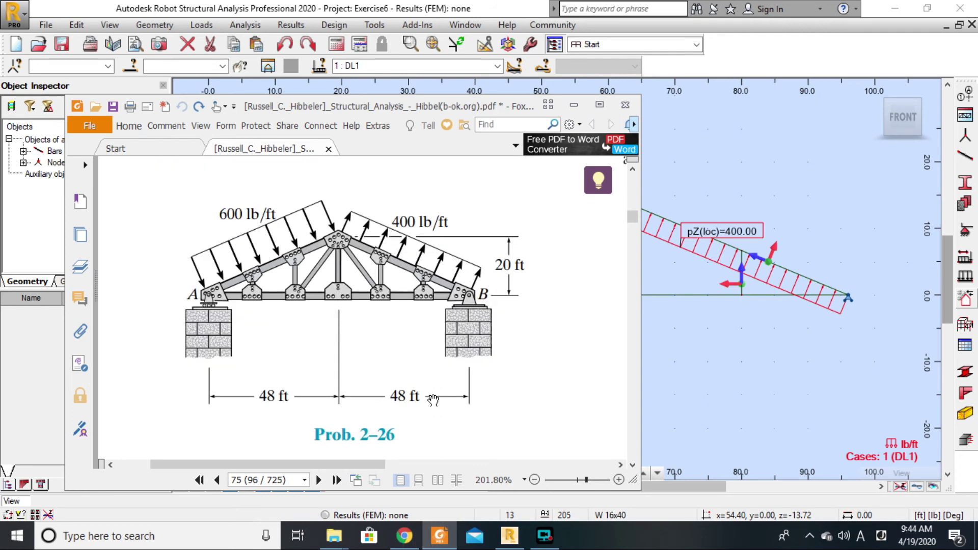
pyautogui.scroll(1, 433, 400)
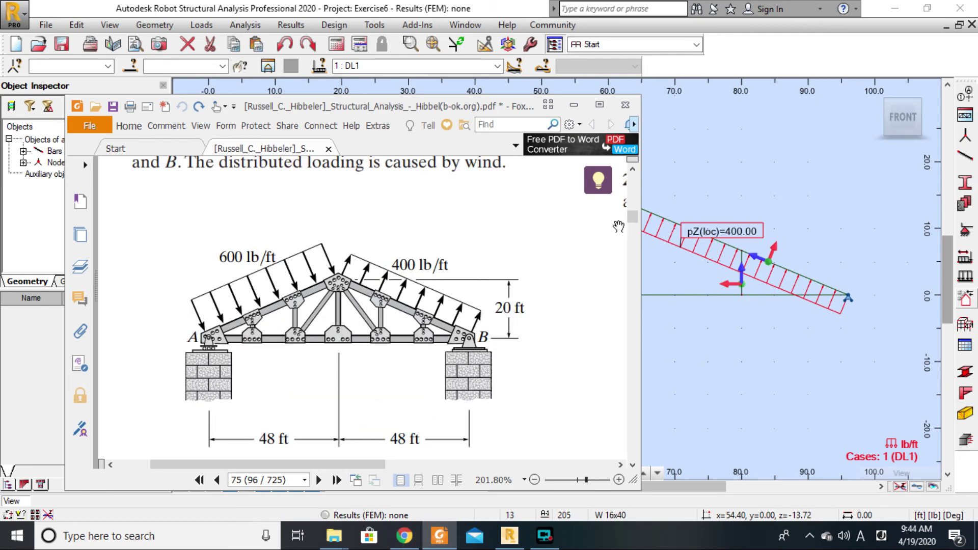
pyautogui.click(751, 54)
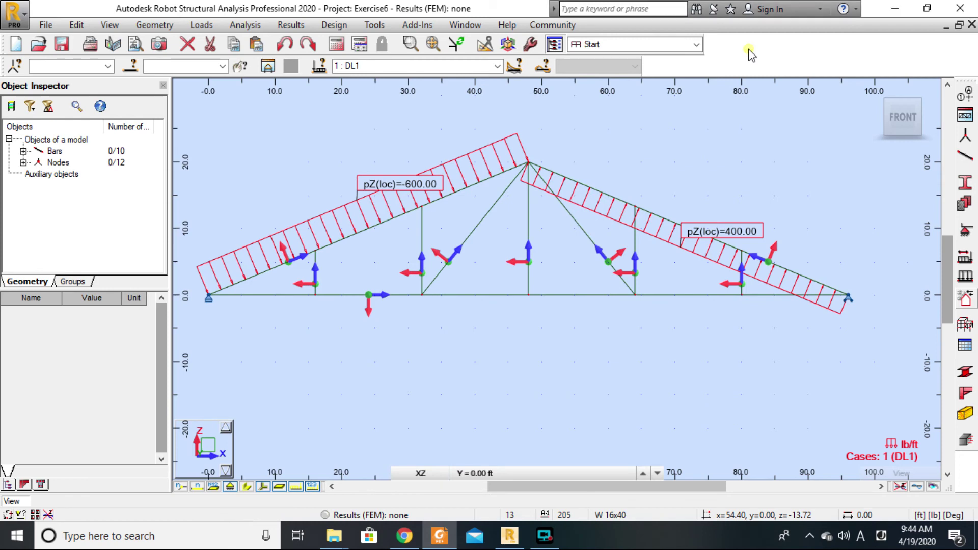
# Run the static analysis, continue past the RY instability warnings, and dismiss the calculation messages
pyautogui.click(336, 44)
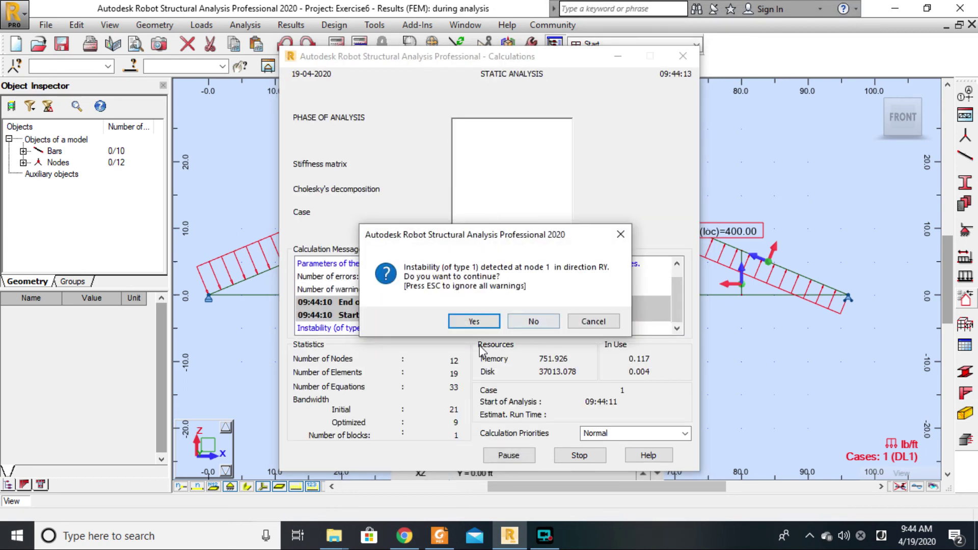
pyautogui.click(487, 323)
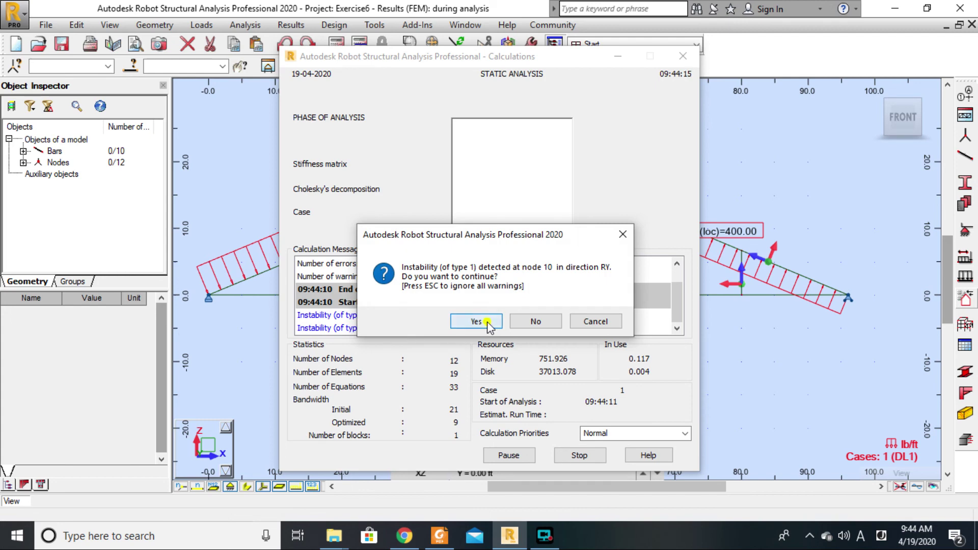
pyautogui.click(487, 322)
pyautogui.click(487, 323)
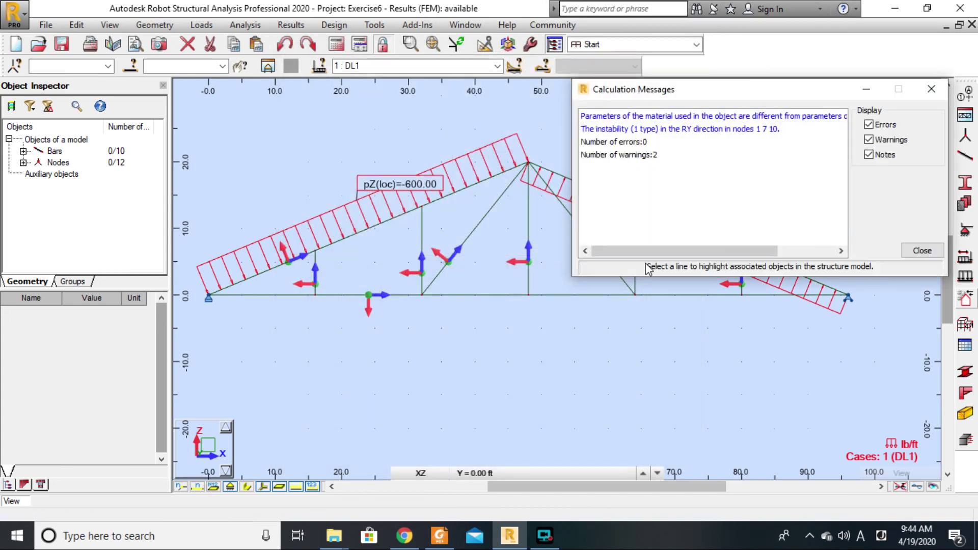
pyautogui.click(922, 250)
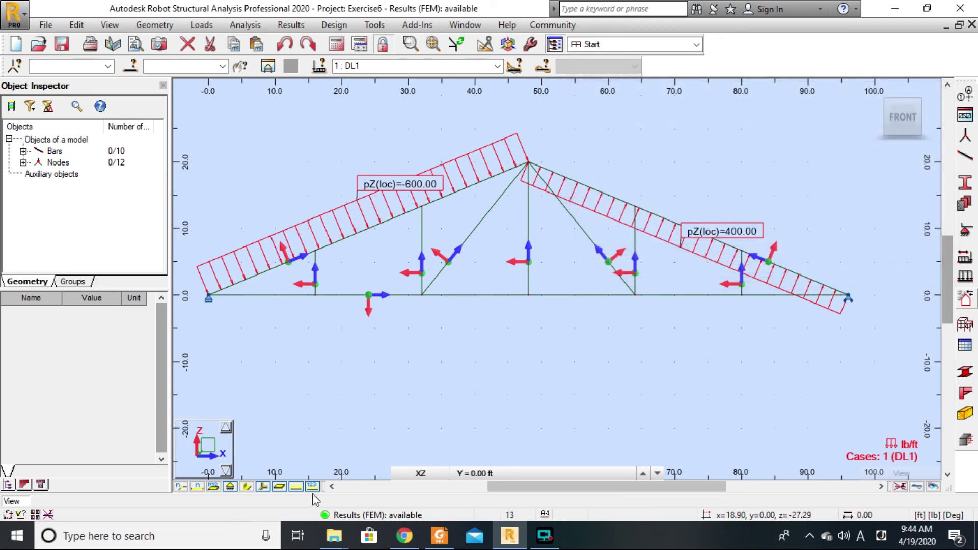
# Hide the load symbols and bar local axes, and display the FX and FZ support reactions with descriptions
pyautogui.click(295, 487)
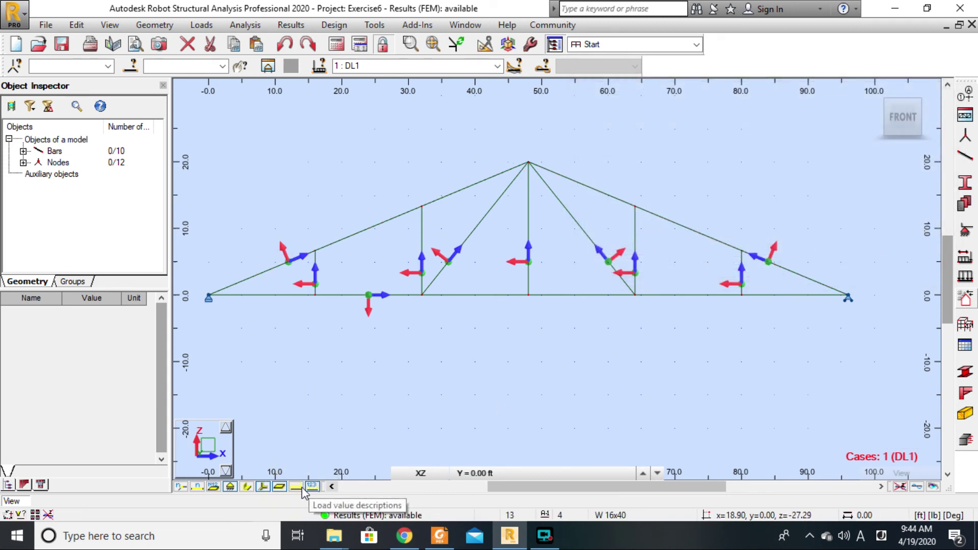
pyautogui.click(247, 487)
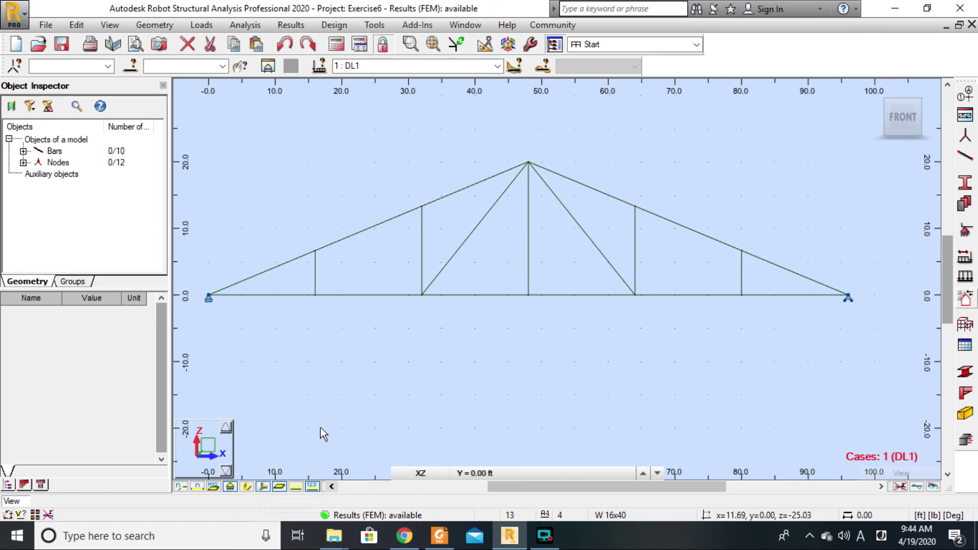
pyautogui.click(291, 25)
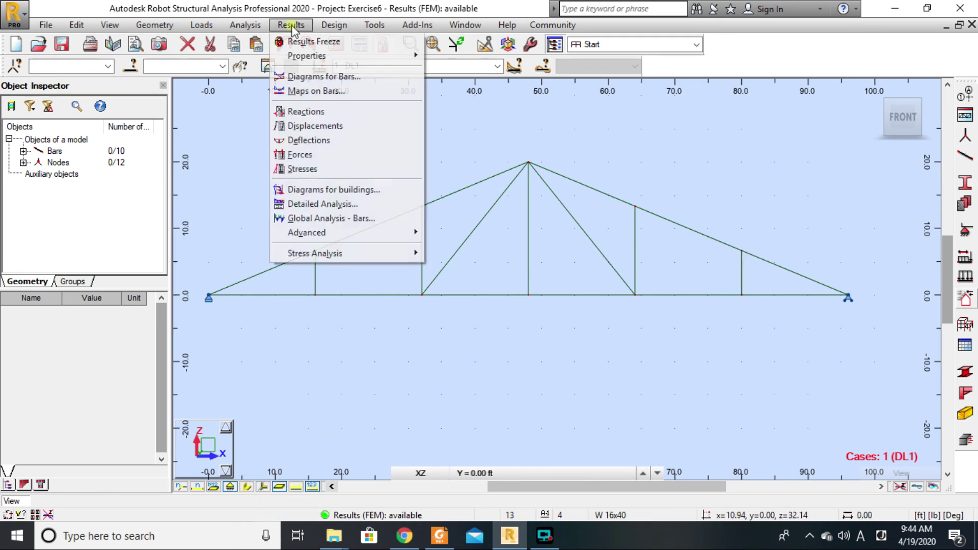
pyautogui.click(323, 77)
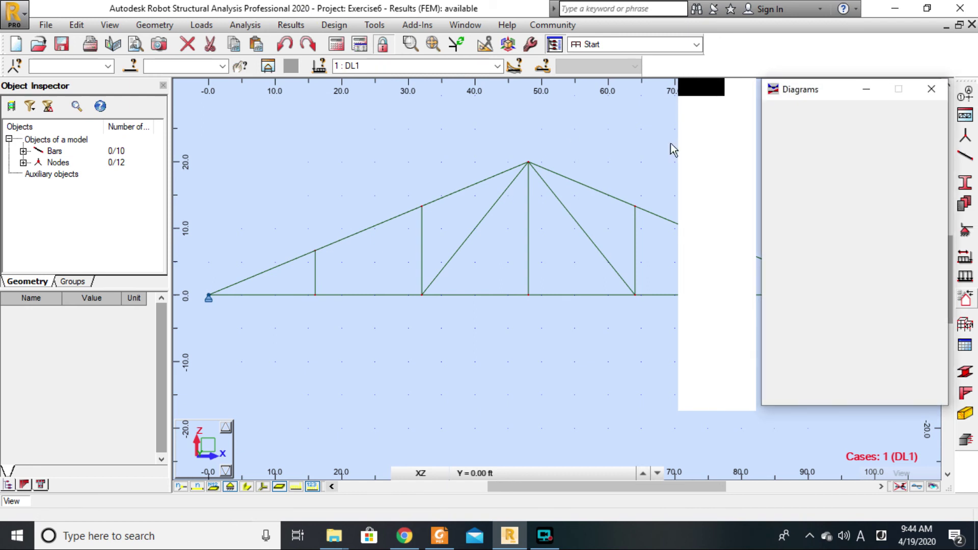
pyautogui.click(900, 116)
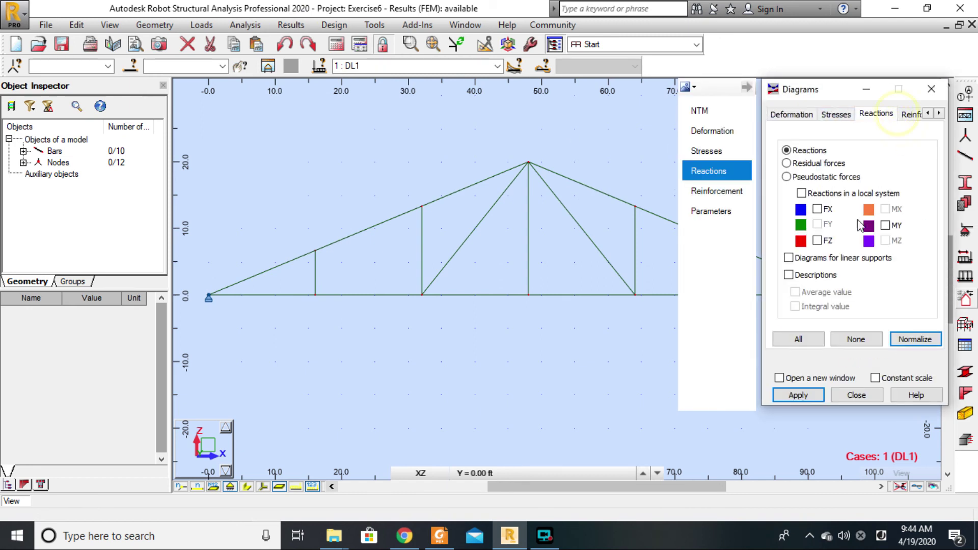
pyautogui.click(817, 209)
pyautogui.click(818, 241)
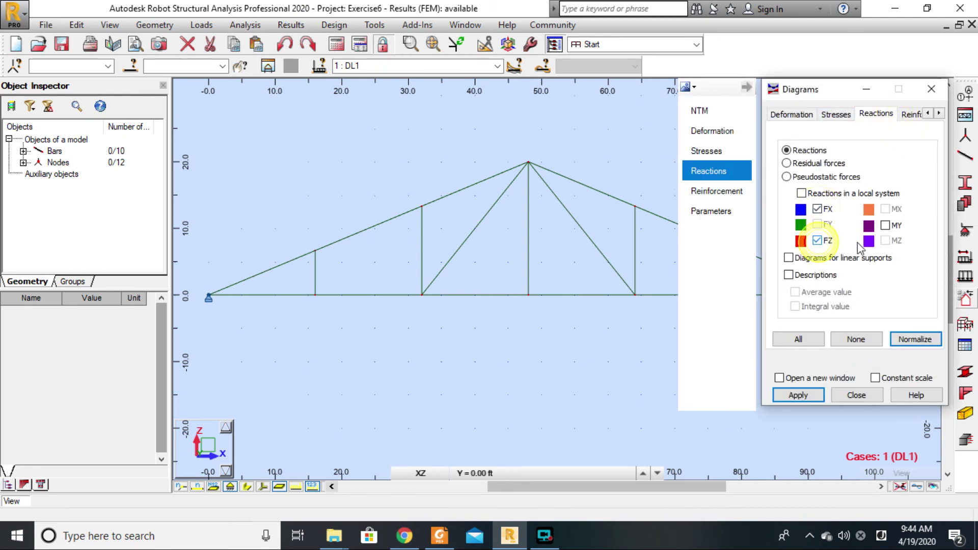
pyautogui.click(799, 278)
pyautogui.click(803, 395)
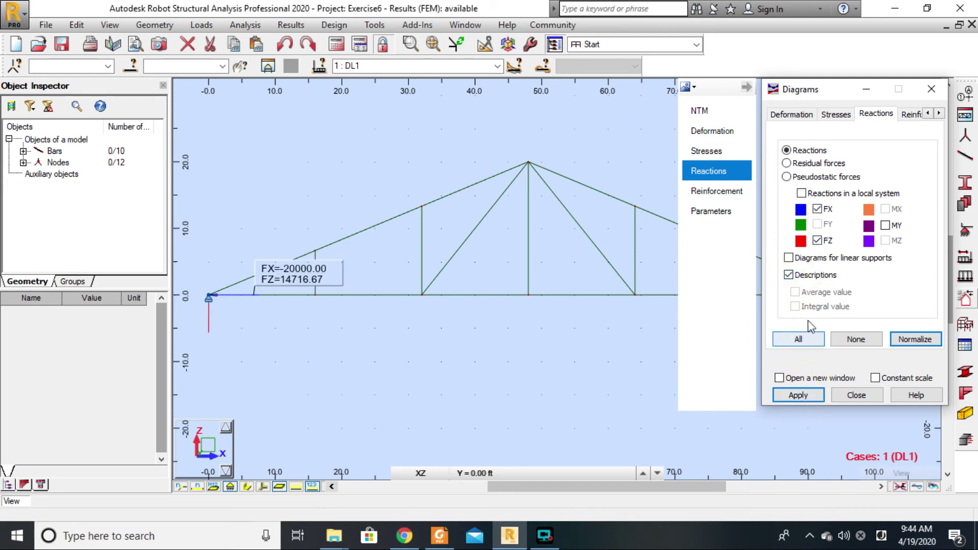
pyautogui.click(856, 397)
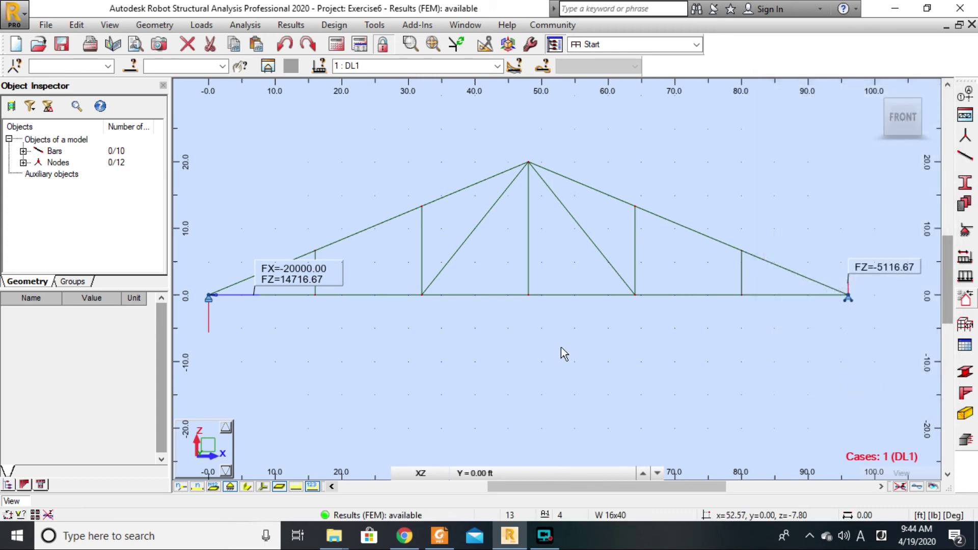
# Switch to Foxit Reader and look up the answer to problem 2–26 in the Answers to Selected Problems section
pyautogui.click(439, 536)
pyautogui.click(599, 104)
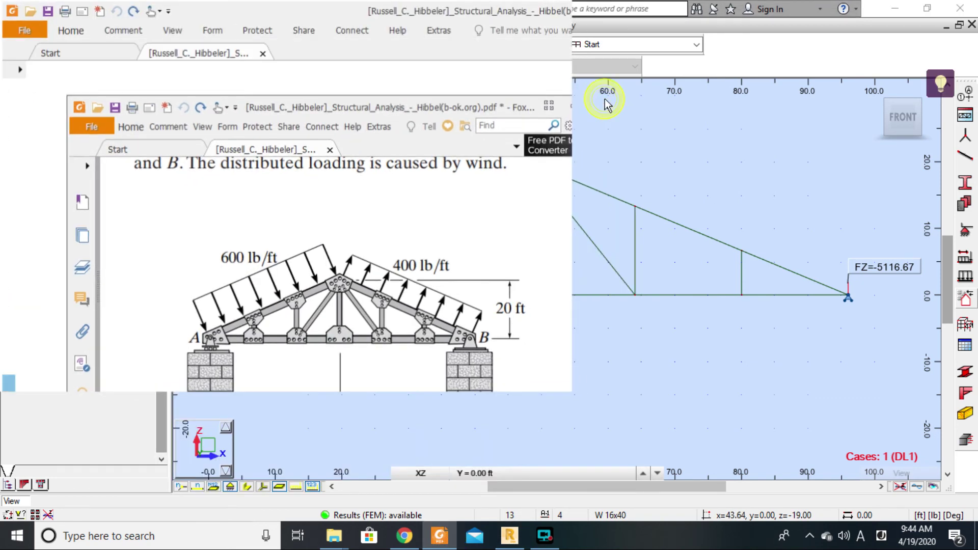
pyautogui.click(18, 69)
pyautogui.click(112, 412)
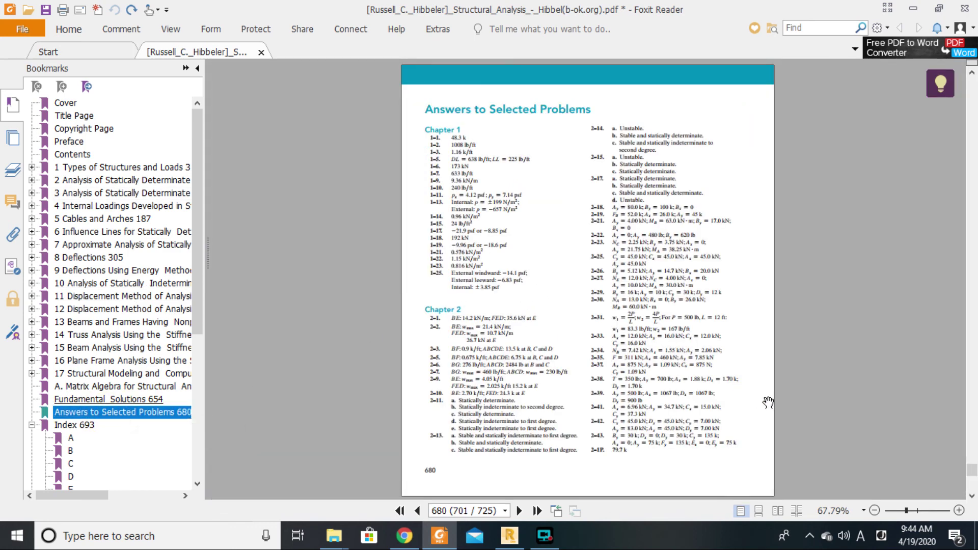
pyautogui.moveTo(907, 512); pyautogui.dragTo(922, 512)
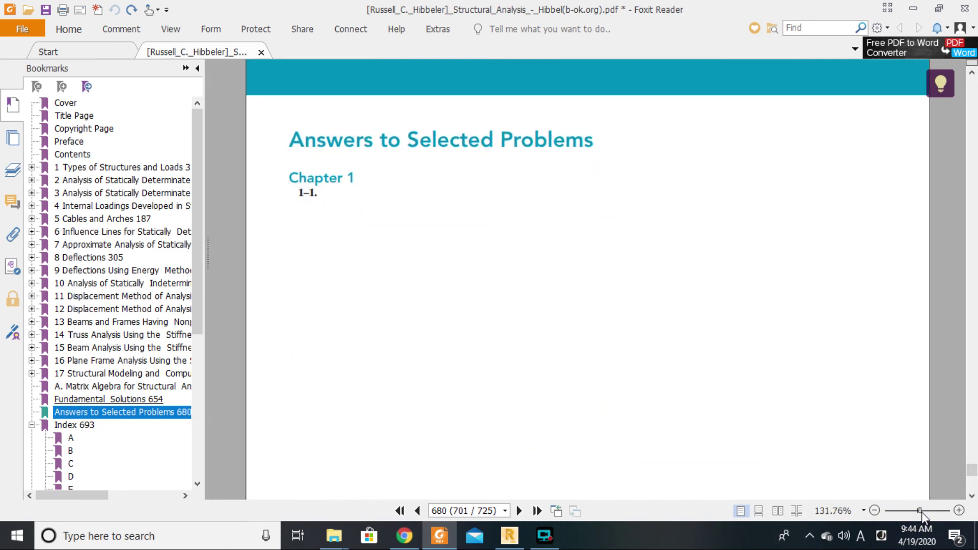
pyautogui.scroll(-3, 806, 411)
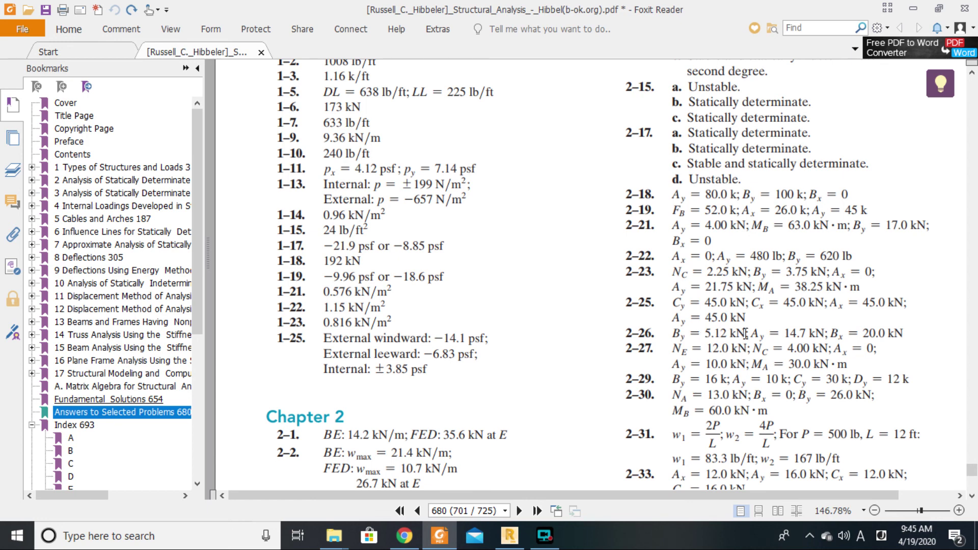
pyautogui.moveTo(746, 334); pyautogui.dragTo(708, 334)
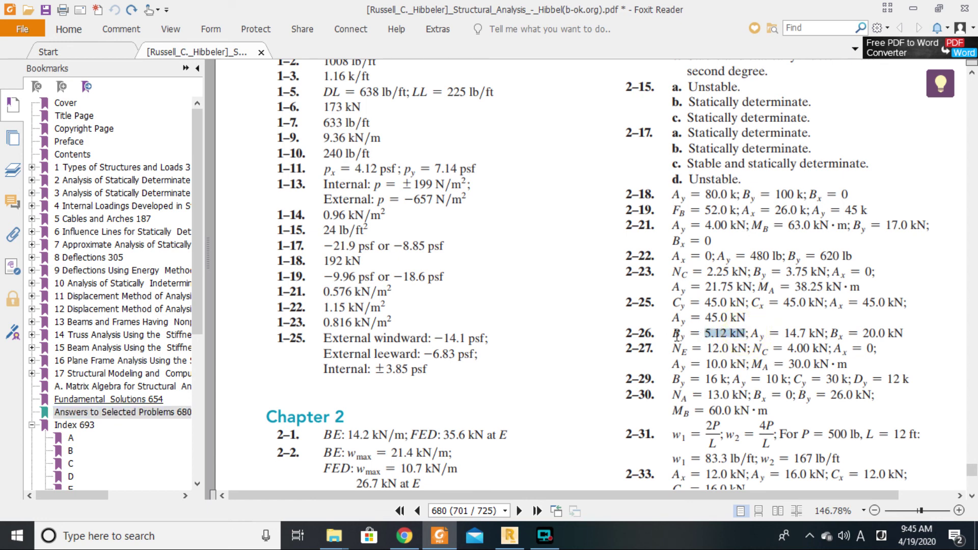
pyautogui.moveTo(708, 340)
pyautogui.click(733, 340)
pyautogui.moveTo(736, 333); pyautogui.dragTo(732, 335)
# Place the PDF's 2–26 answers beside the model, compare them with the computed support reactions, and return to the full truss view
pyautogui.moveTo(746, 10); pyautogui.dragTo(539, 122)
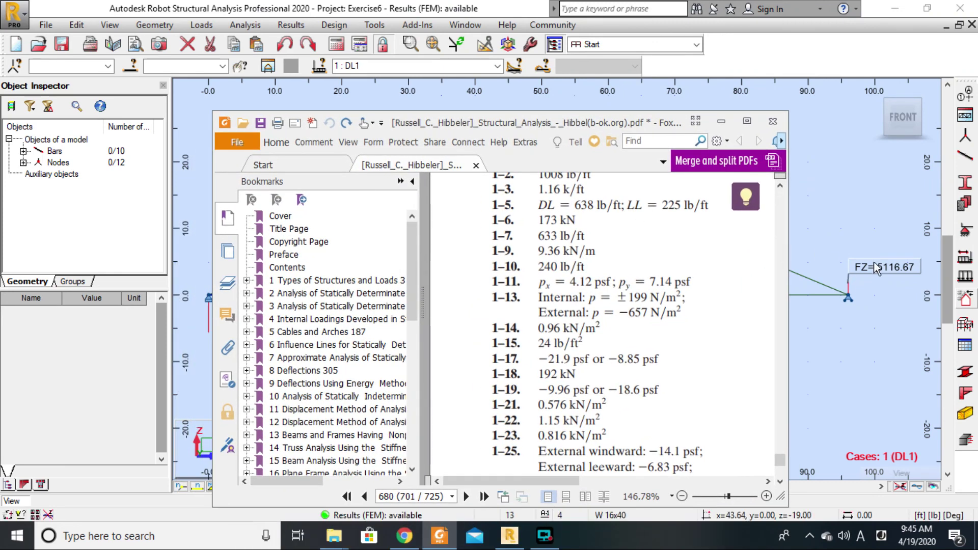
pyautogui.scroll(-8, 545, 383)
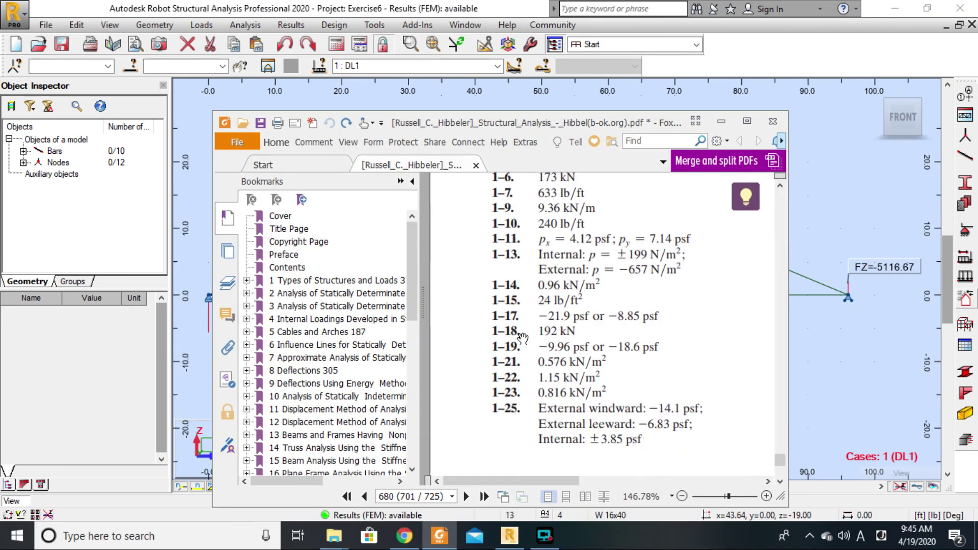
pyautogui.scroll(-5, 544, 384)
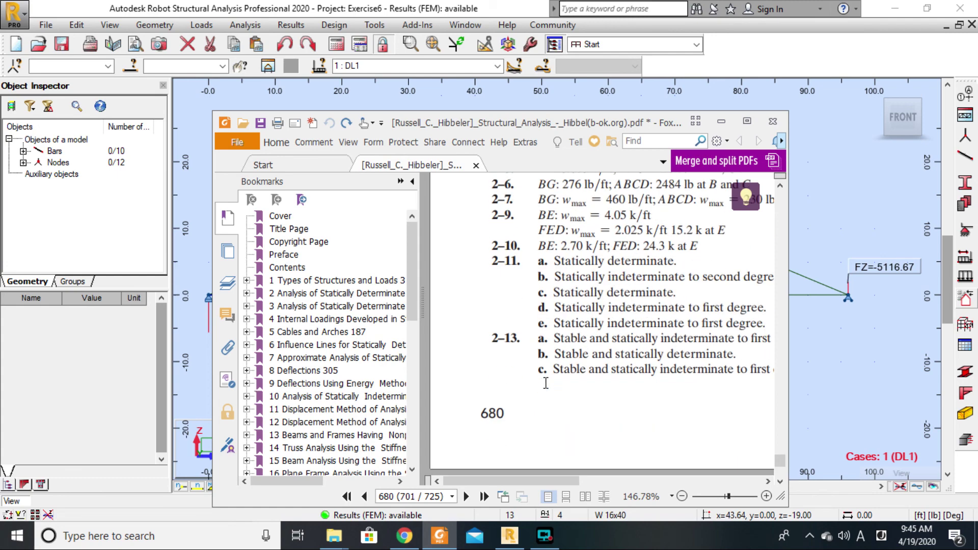
pyautogui.scroll(5, 545, 385)
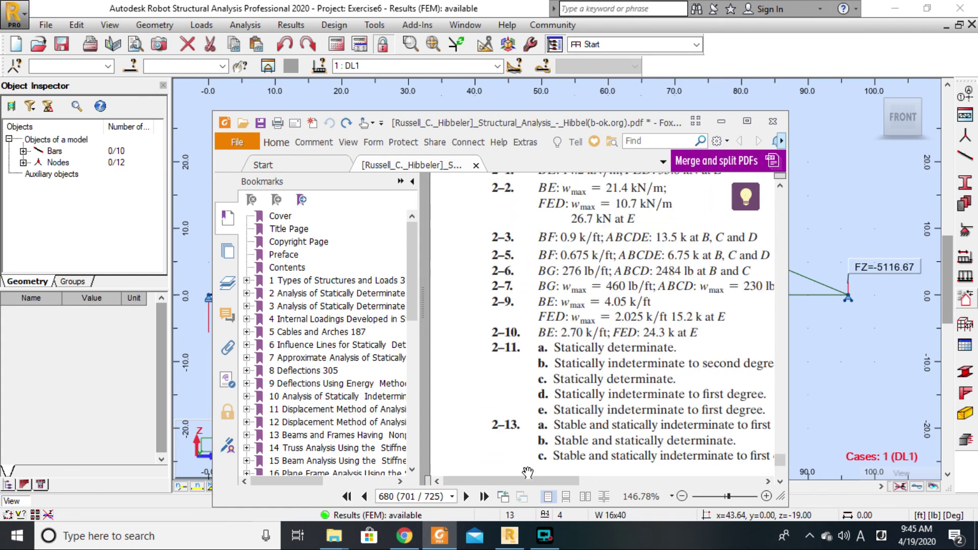
pyautogui.moveTo(528, 483); pyautogui.dragTo(674, 482)
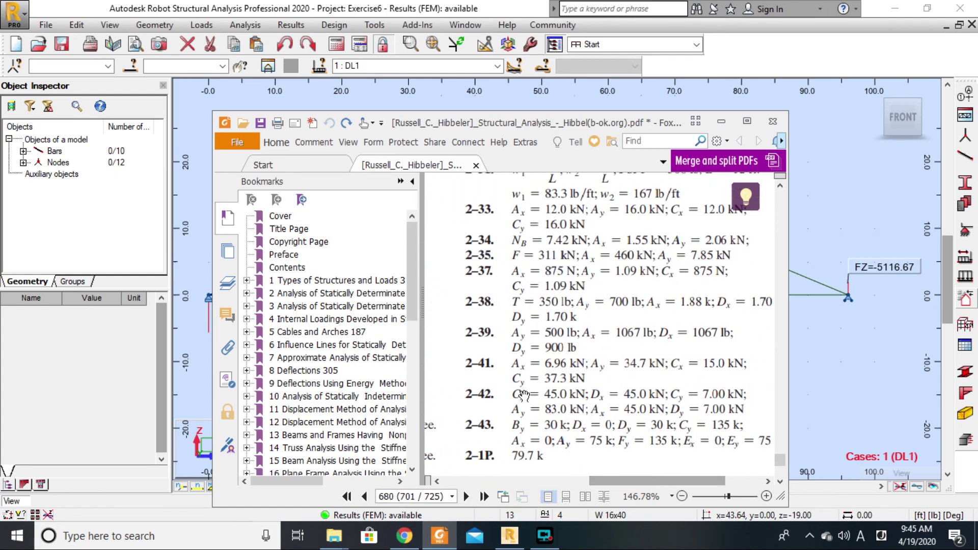
pyautogui.scroll(5, 649, 393)
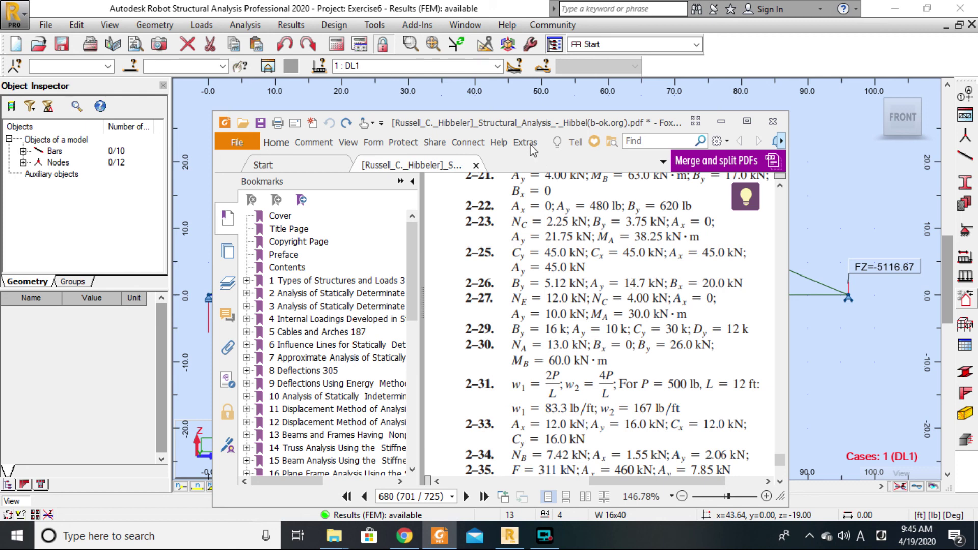
pyautogui.moveTo(523, 125); pyautogui.dragTo(666, 67)
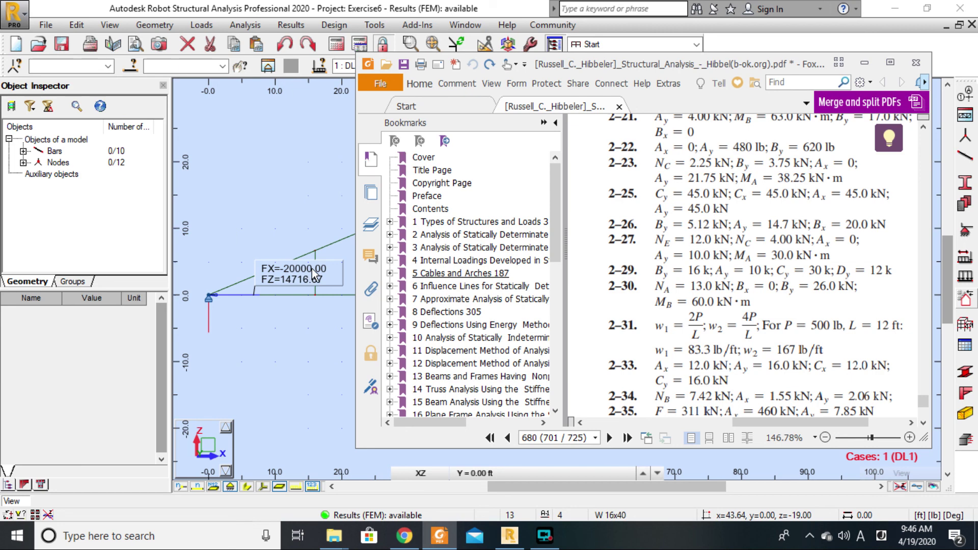
pyautogui.click(868, 64)
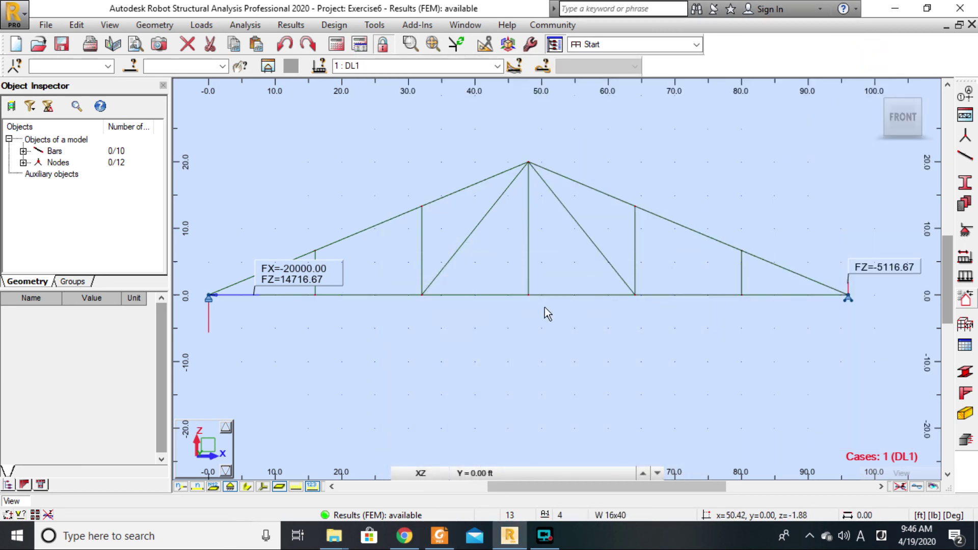